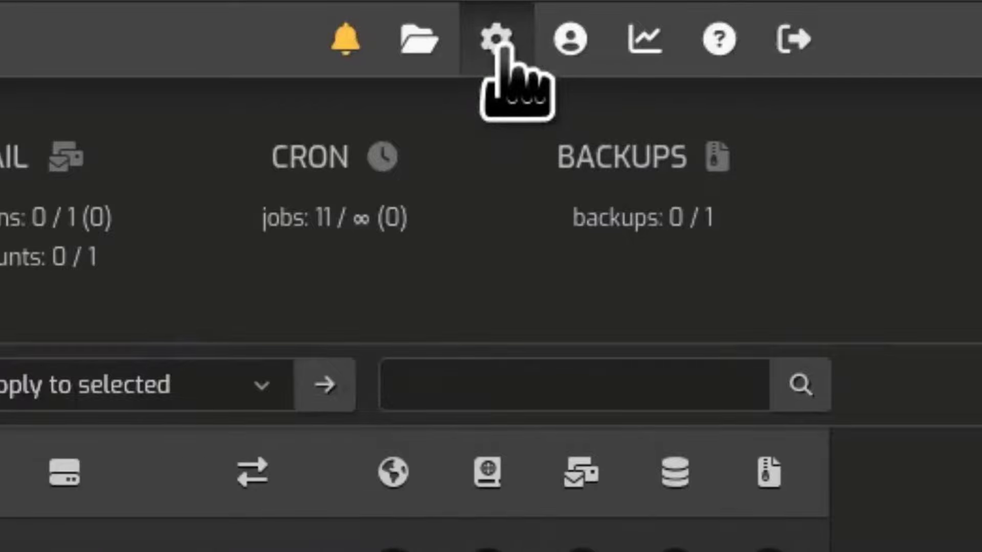
Step: Open the server configuration and expand the Mail Server settings
{"action": "left_click", "coordinate": [500, 45]}
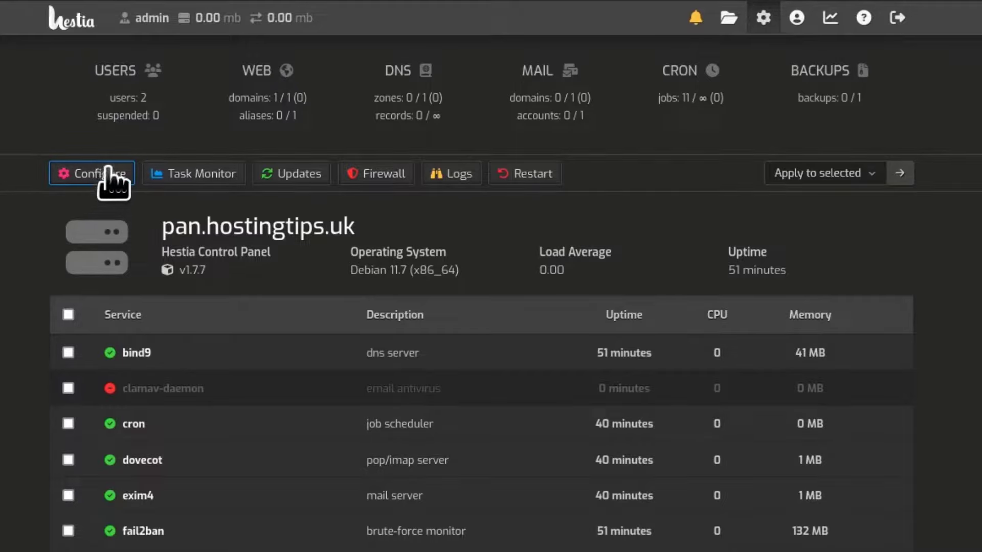
{"action": "left_click", "coordinate": [97, 174]}
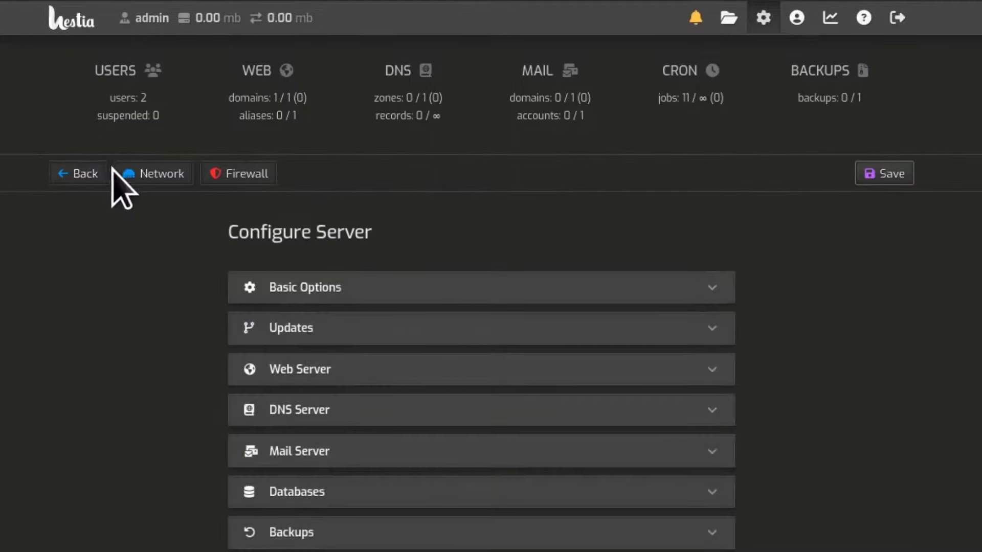
{"action": "left_click", "coordinate": [395, 452]}
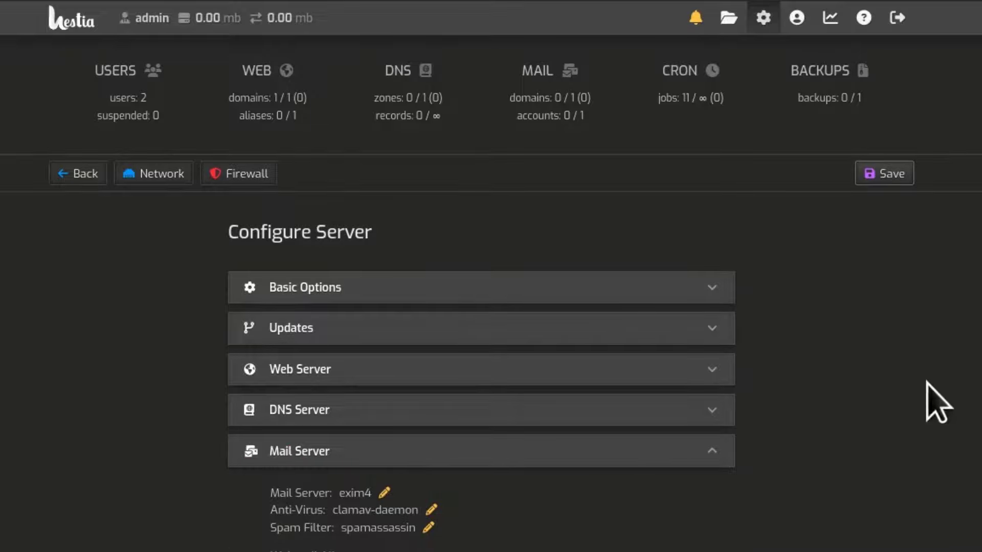
{"action": "scroll", "coordinate": [938, 401], "scroll_direction": "down", "scroll_amount": 2}
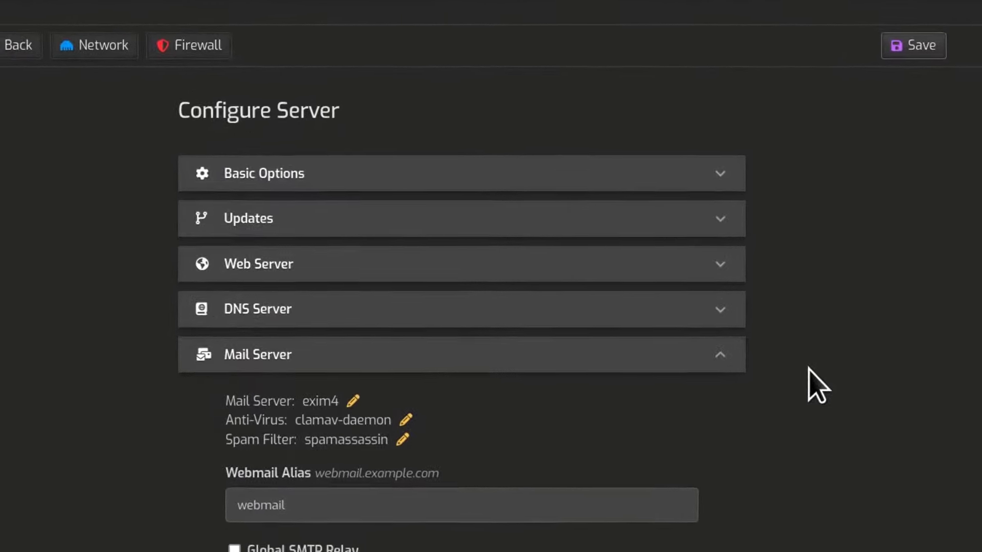
{"action": "scroll", "coordinate": [805, 353], "scroll_direction": "down", "scroll_amount": 5}
{"action": "scroll", "coordinate": [790, 328], "scroll_direction": "up", "scroll_amount": 5}
{"action": "scroll", "coordinate": [790, 312], "scroll_direction": "down", "scroll_amount": 5}
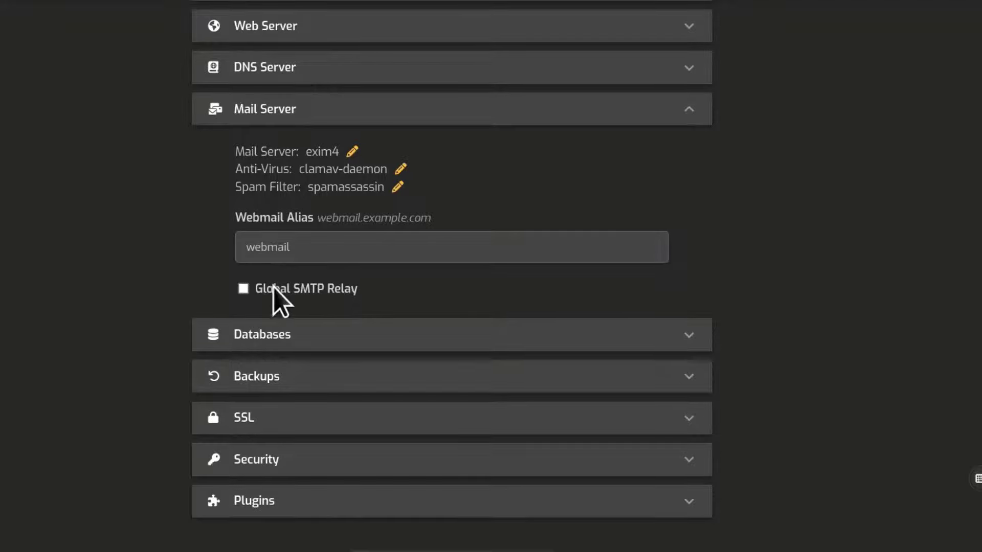
Step: Enable the Global SMTP Relay option in the Mail Server settings
{"action": "left_click", "coordinate": [243, 288]}
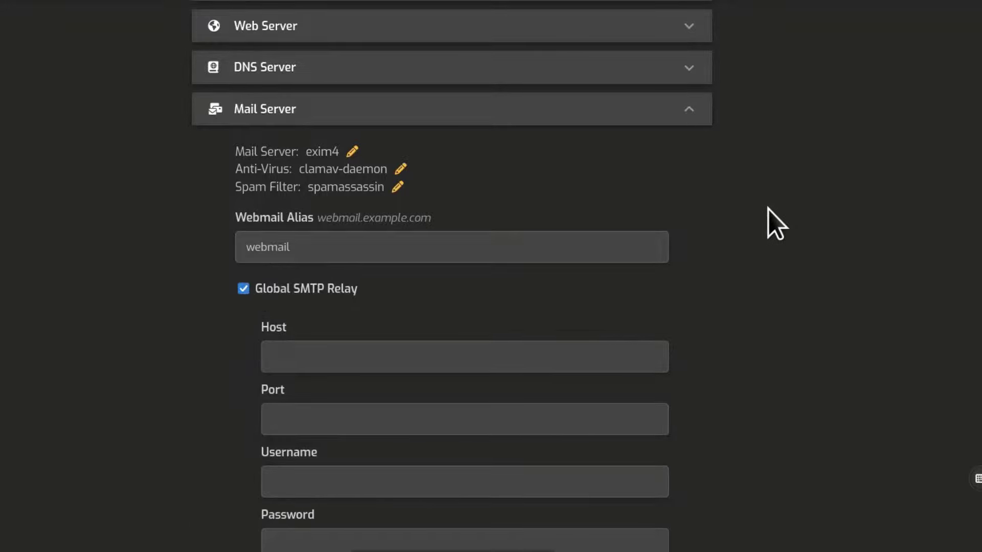
{"action": "scroll", "coordinate": [767, 220], "scroll_direction": "down", "scroll_amount": 4}
{"action": "left_click", "coordinate": [290, 157]}
{"action": "left_click", "coordinate": [320, 219]}
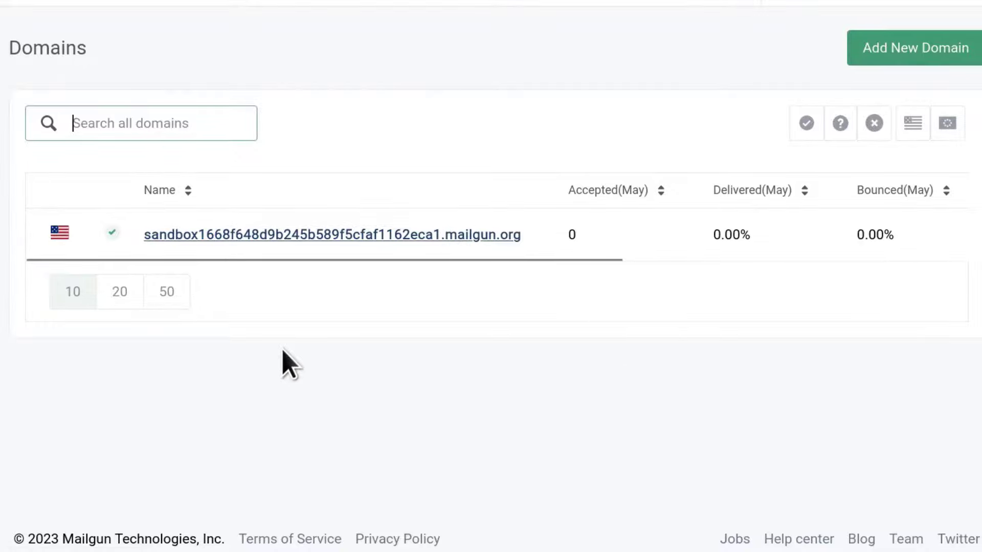
Step: In Mailgun, open the existing sandbox domain and choose SMTP as its sending method to display the credentials
{"action": "left_click", "coordinate": [301, 237]}
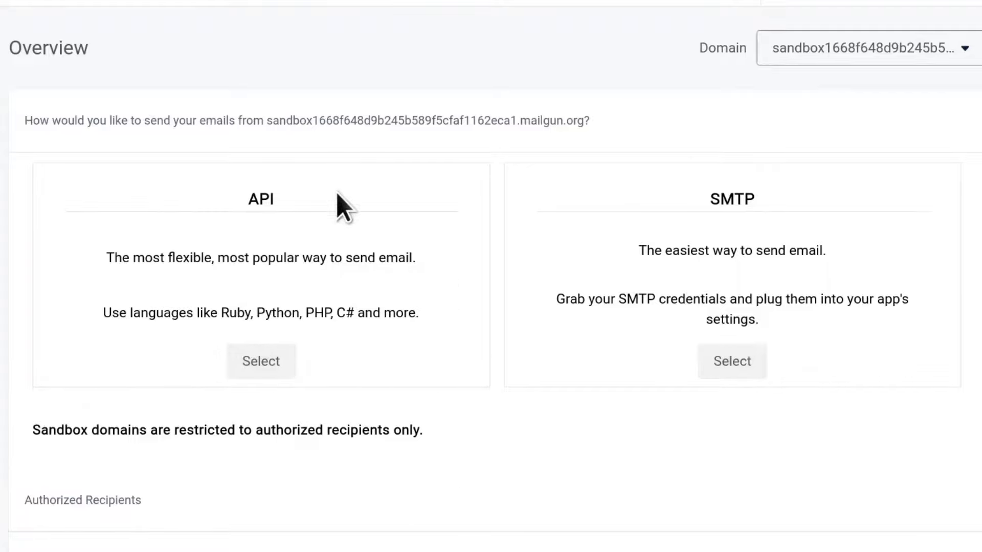
{"action": "left_click", "coordinate": [736, 364]}
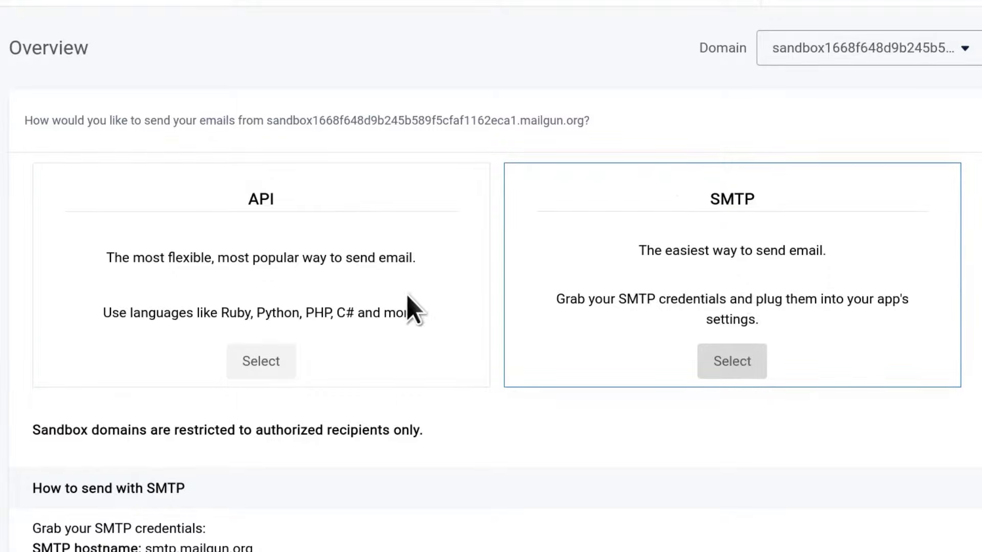
{"action": "scroll", "coordinate": [404, 276], "scroll_direction": "down", "scroll_amount": 10}
{"action": "scroll", "coordinate": [389, 296], "scroll_direction": "up", "scroll_amount": 4}
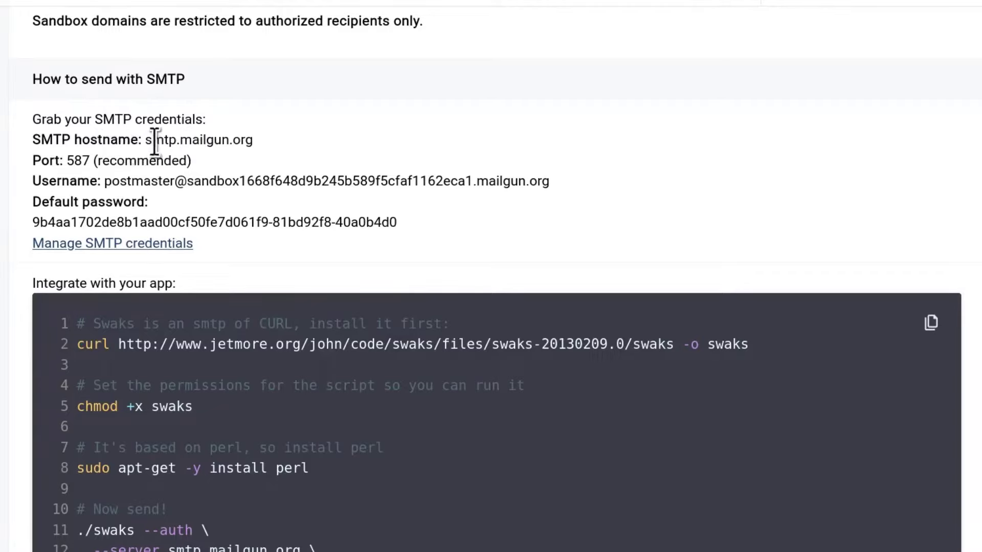
Step: Copy the SMTP hostname smtp.mailgun.org from Mailgun into the relay's Host field in Hestia
{"action": "left_click_drag", "start_coordinate": [148, 140], "coordinate": [239, 140]}
{"action": "right_click", "coordinate": [238, 140]}
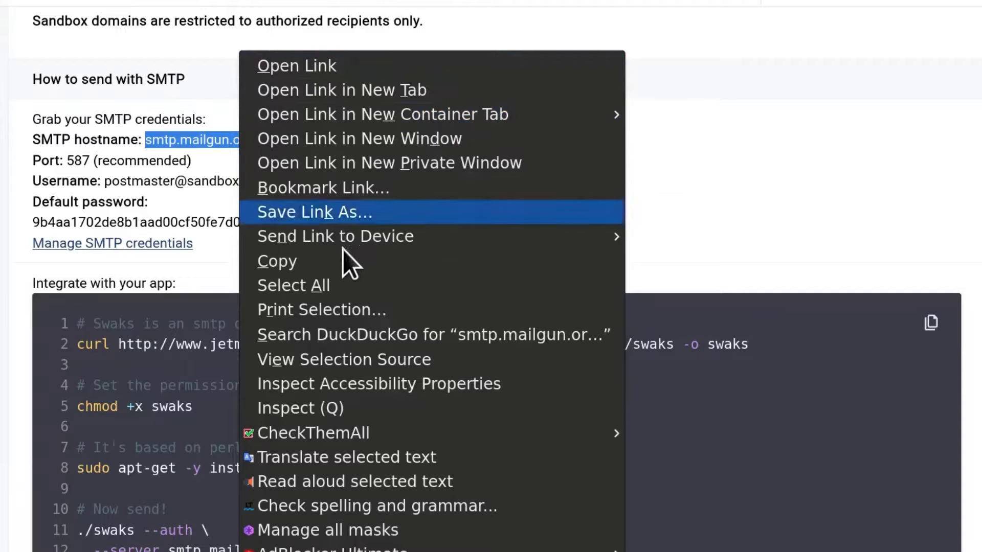
{"action": "left_click", "coordinate": [311, 260]}
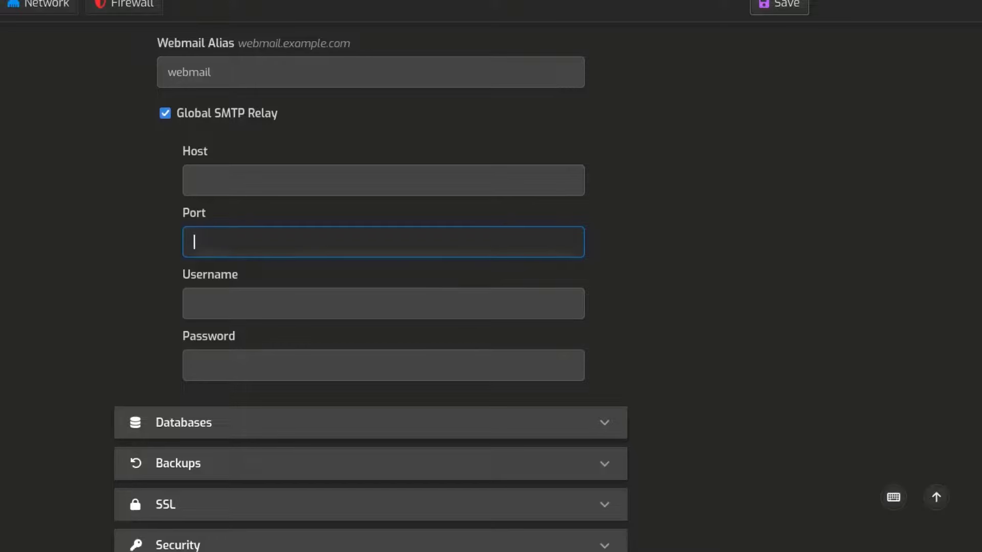
{"action": "right_click", "coordinate": [195, 183]}
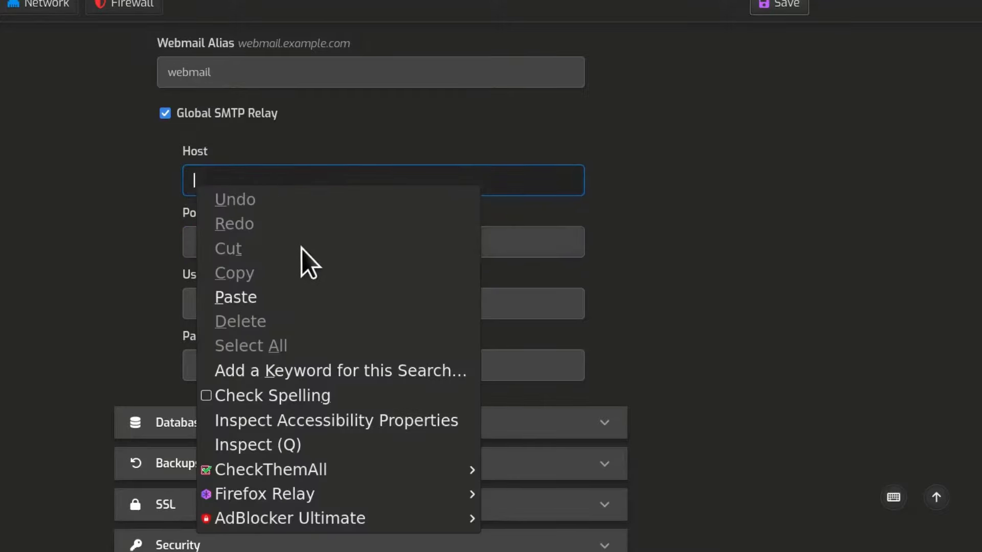
{"action": "left_click", "coordinate": [243, 299]}
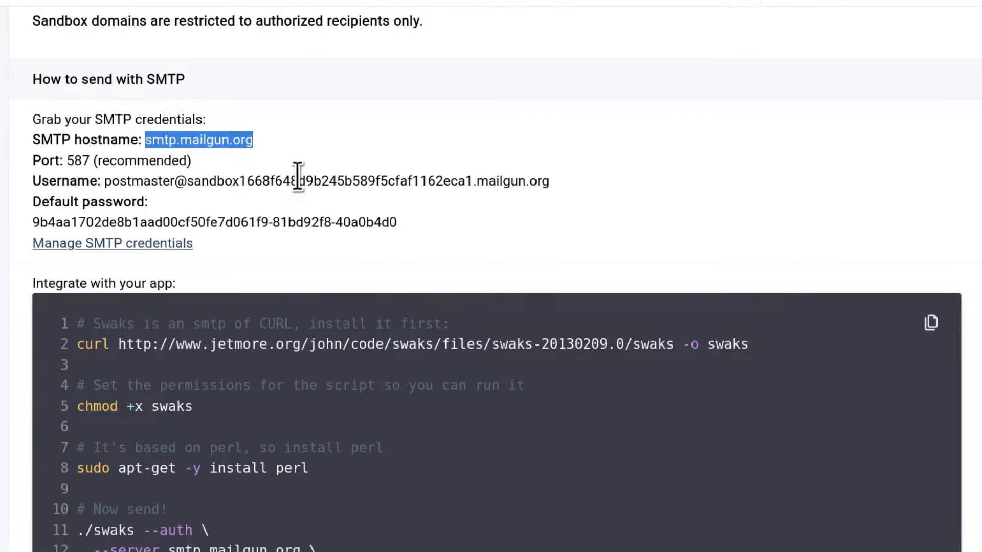
Step: Copy the sandbox domain's SMTP username from Mailgun into the relay's Username field in Hestia
{"action": "left_click_drag", "start_coordinate": [106, 180], "coordinate": [547, 180]}
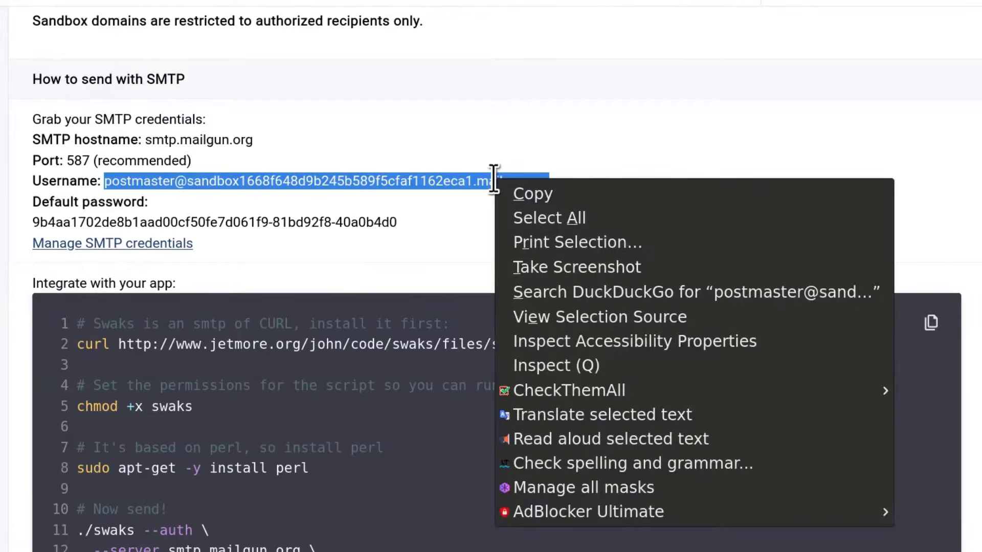
{"action": "left_click", "coordinate": [526, 194]}
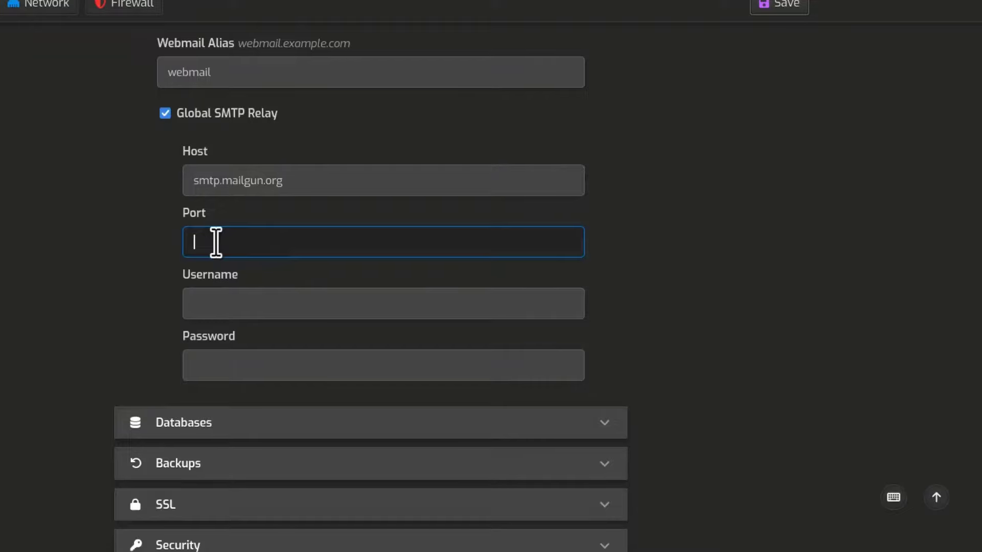
{"action": "right_click", "coordinate": [216, 242]}
{"action": "left_click", "coordinate": [306, 12]}
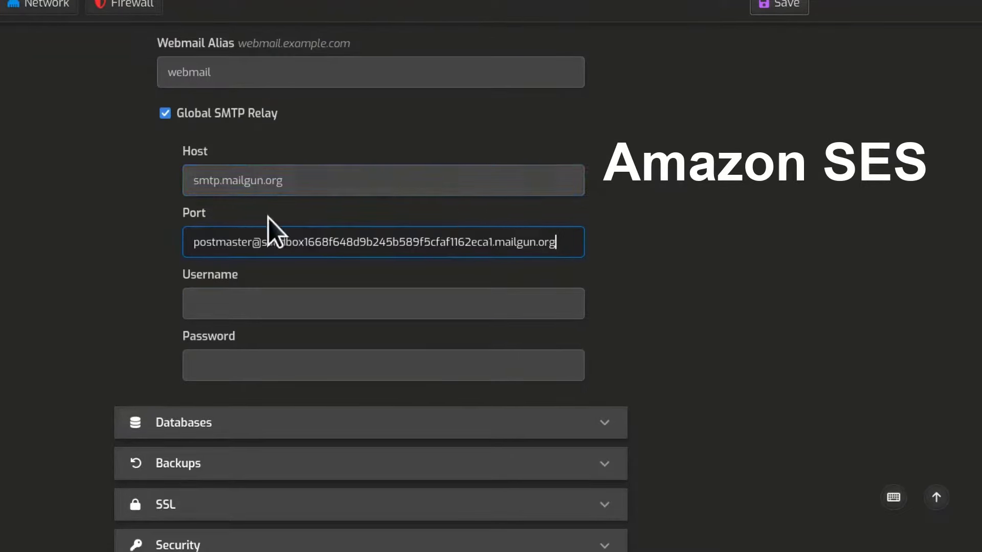
{"action": "left_click", "coordinate": [253, 306]}
{"action": "right_click", "coordinate": [253, 306]}
{"action": "left_click", "coordinate": [329, 68]}
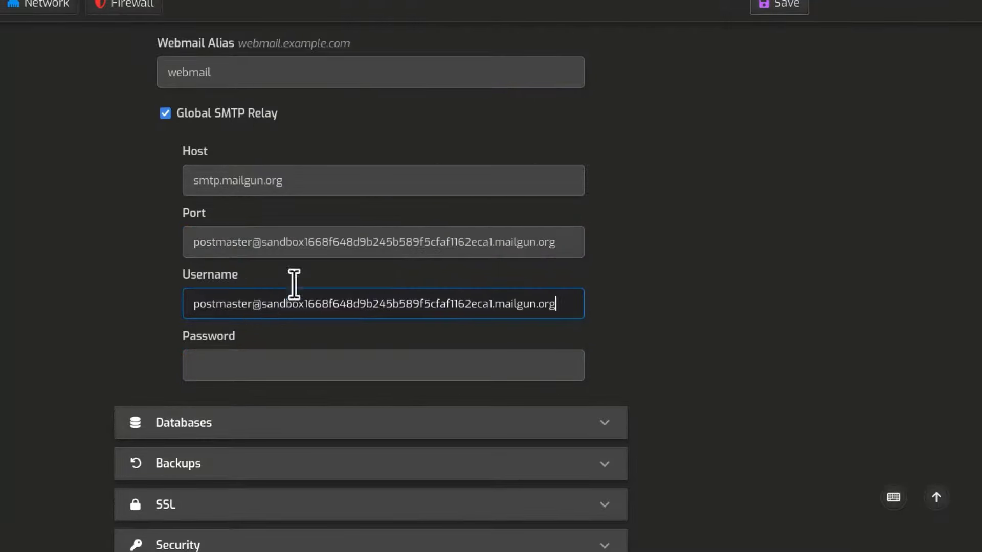
Step: Replace the content of the relay's Port field with 587
{"action": "triple_click", "coordinate": [350, 241]}
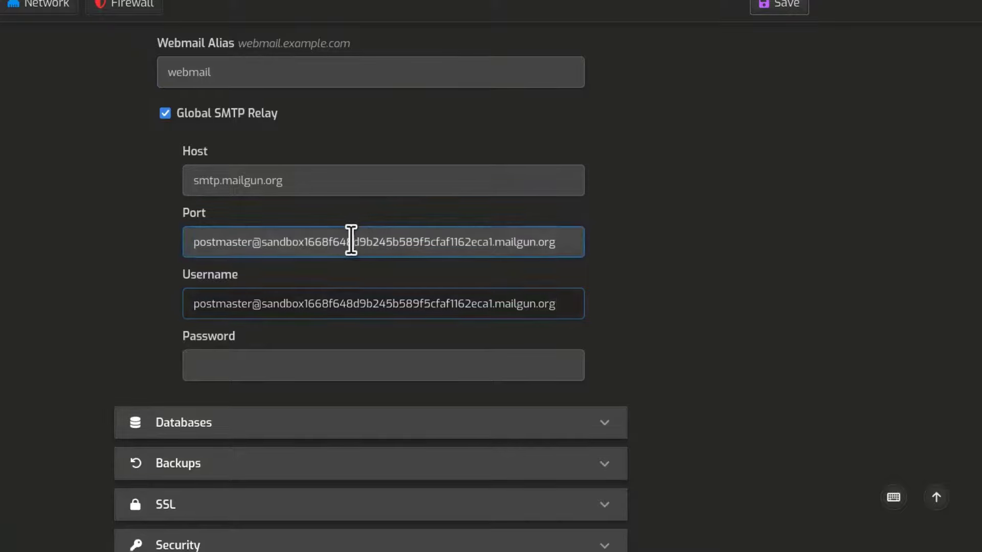
{"action": "type", "text": "587"}
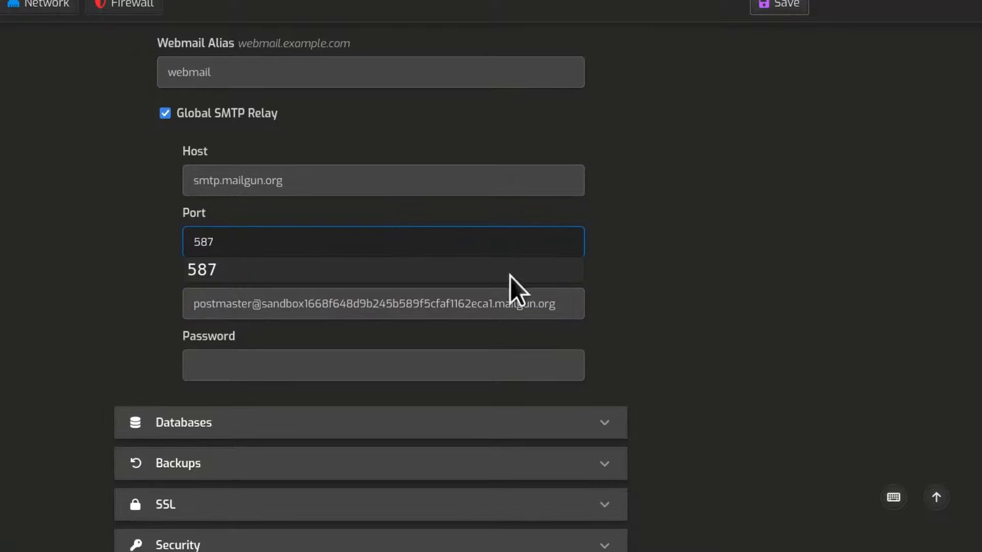
{"action": "left_click", "coordinate": [765, 271]}
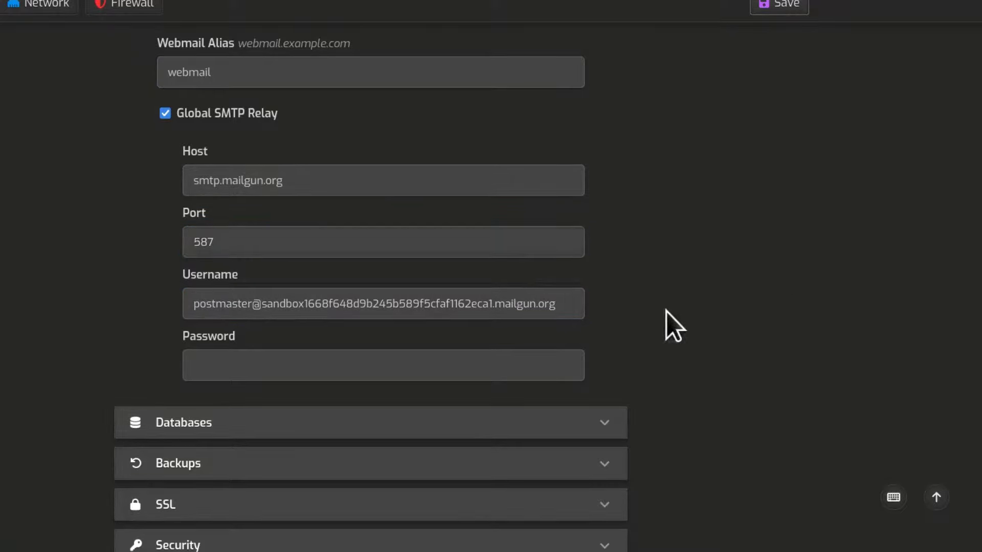
{"action": "left_click", "coordinate": [307, 304]}
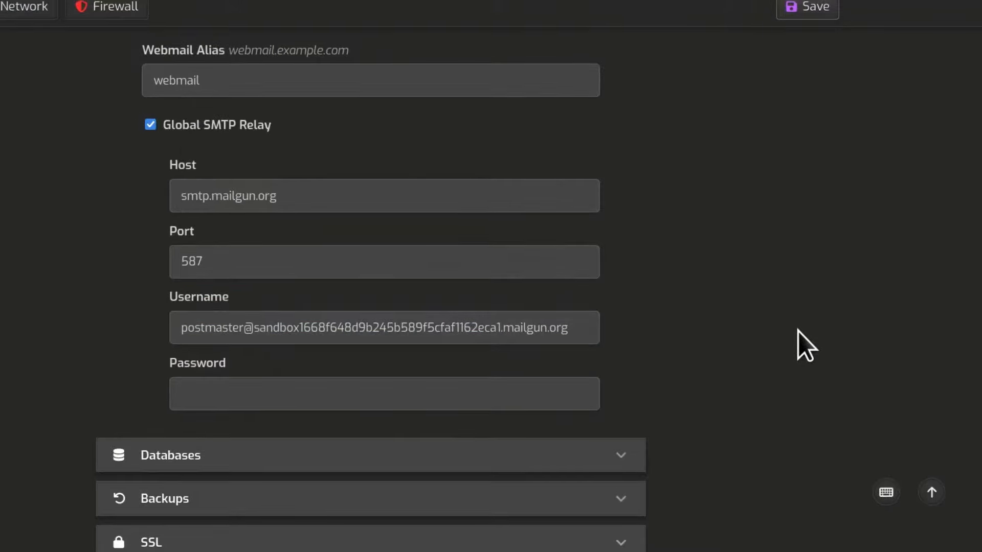
Step: Copy the default SMTP password from Mailgun into the relay's Password field in Hestia and save the server configuration
{"action": "key", "text": "alt+Tab"}
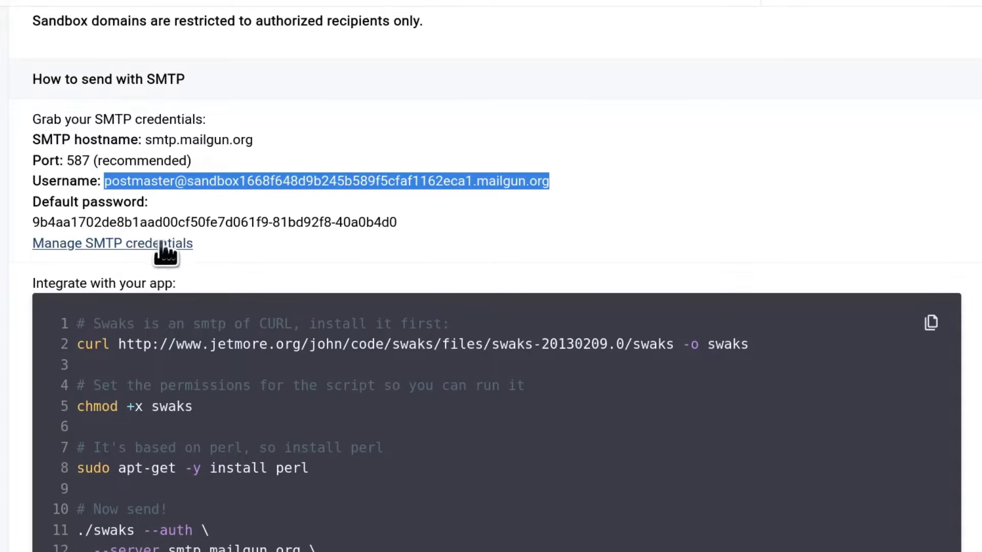
{"action": "triple_click", "coordinate": [156, 221]}
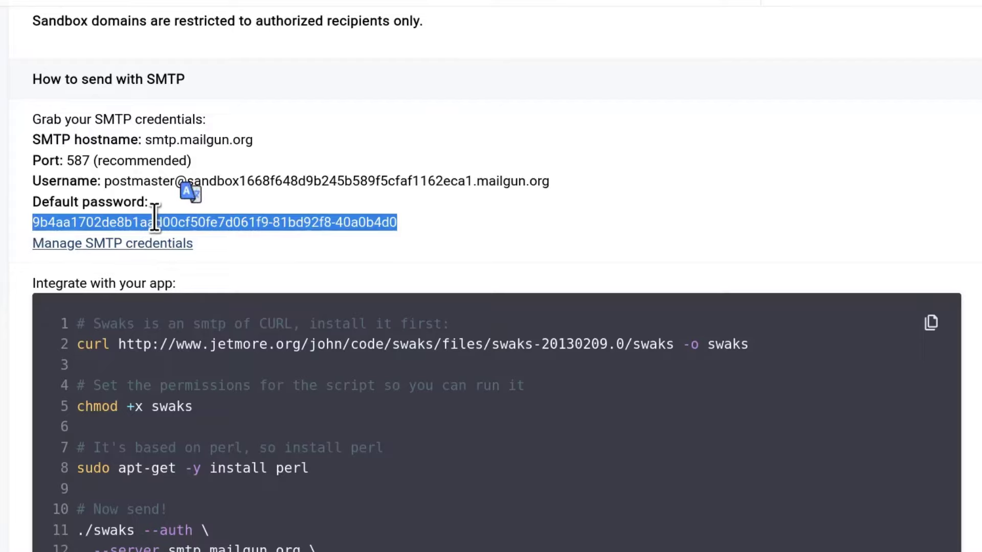
{"action": "right_click", "coordinate": [156, 221]}
{"action": "left_click", "coordinate": [236, 234]}
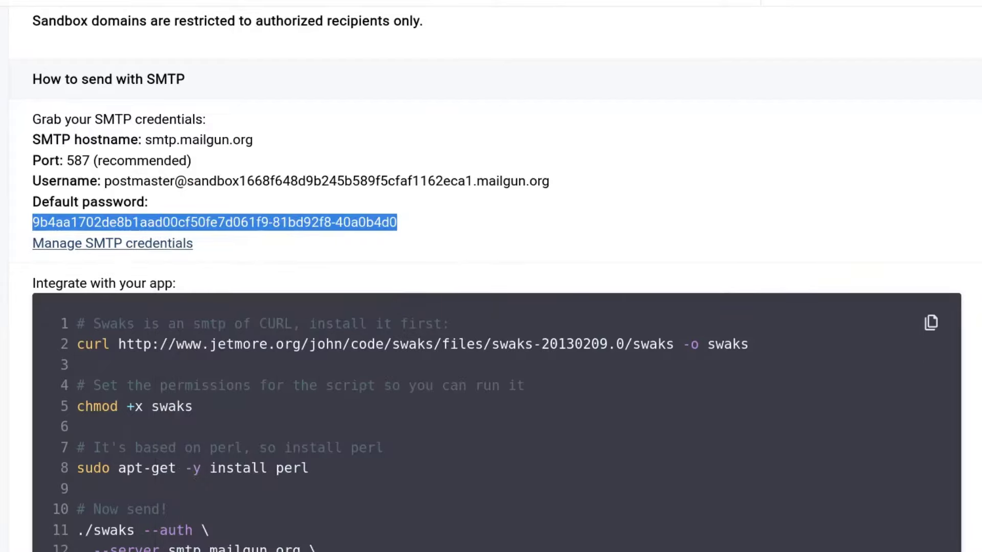
{"action": "key", "text": "alt+Tab"}
{"action": "right_click", "coordinate": [224, 394]}
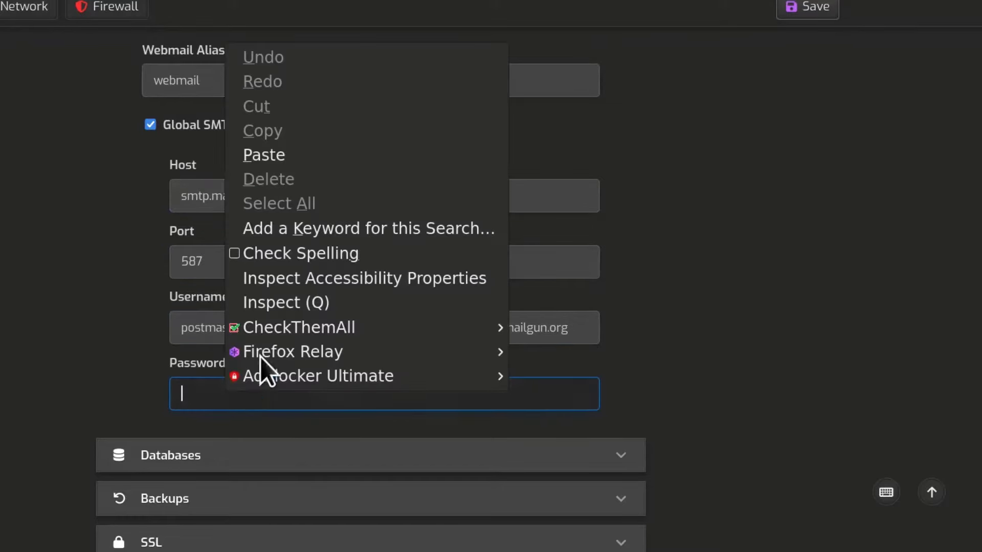
{"action": "left_click", "coordinate": [297, 156]}
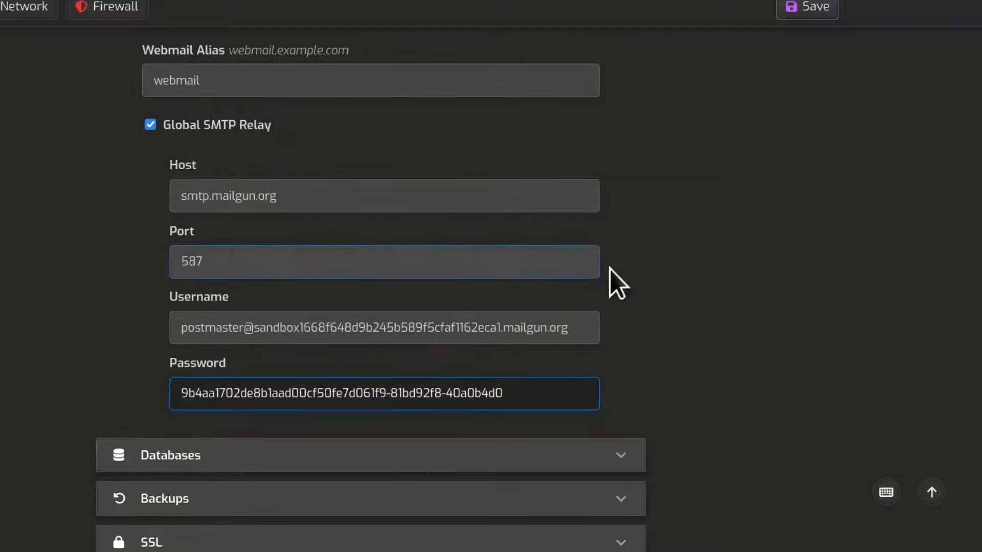
{"action": "left_click", "coordinate": [810, 5]}
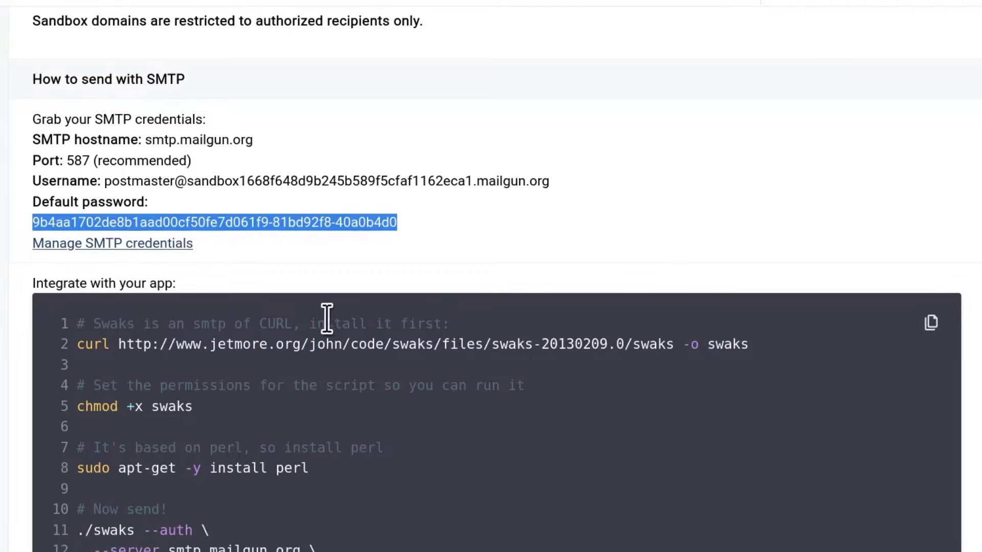
Step: Try to add example.com as a new domain in Mailgun with the US region
{"action": "scroll", "coordinate": [341, 309], "scroll_direction": "down", "scroll_amount": 10}
{"action": "scroll", "coordinate": [345, 309], "scroll_direction": "up", "scroll_amount": 7}
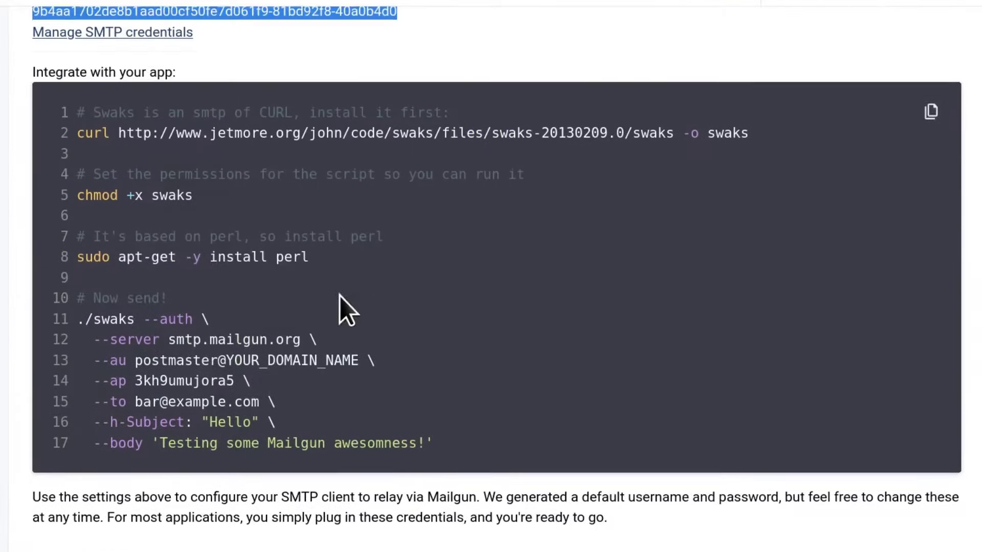
{"action": "scroll", "coordinate": [341, 309], "scroll_direction": "down", "scroll_amount": 4}
{"action": "scroll", "coordinate": [340, 296], "scroll_direction": "up", "scroll_amount": 9}
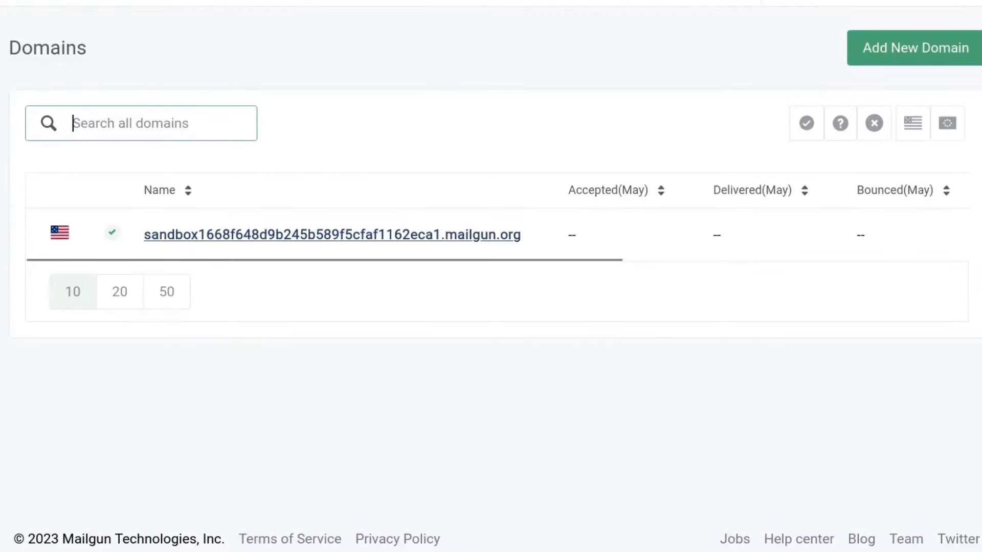
{"action": "left_click", "coordinate": [866, 47]}
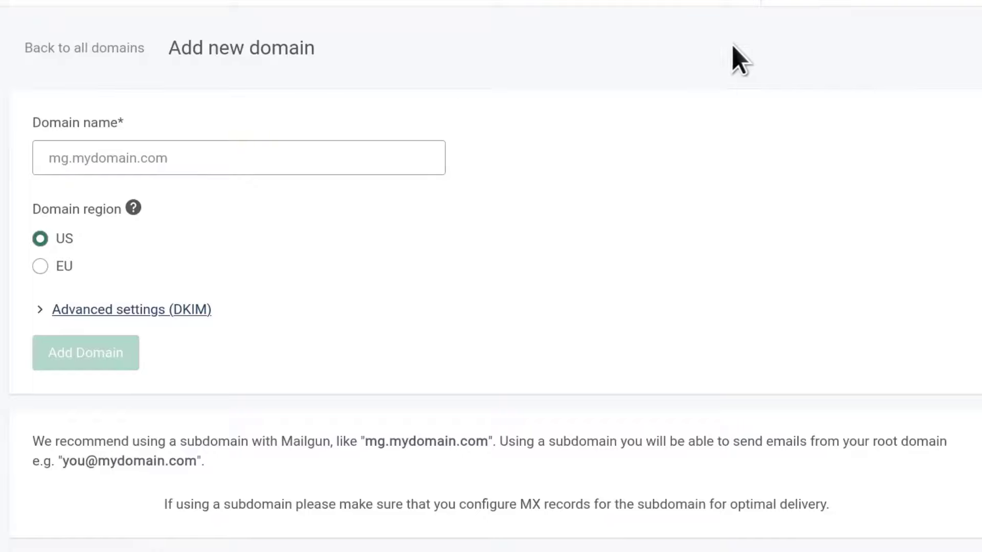
{"action": "left_click", "coordinate": [147, 151]}
{"action": "type", "text": "e"}
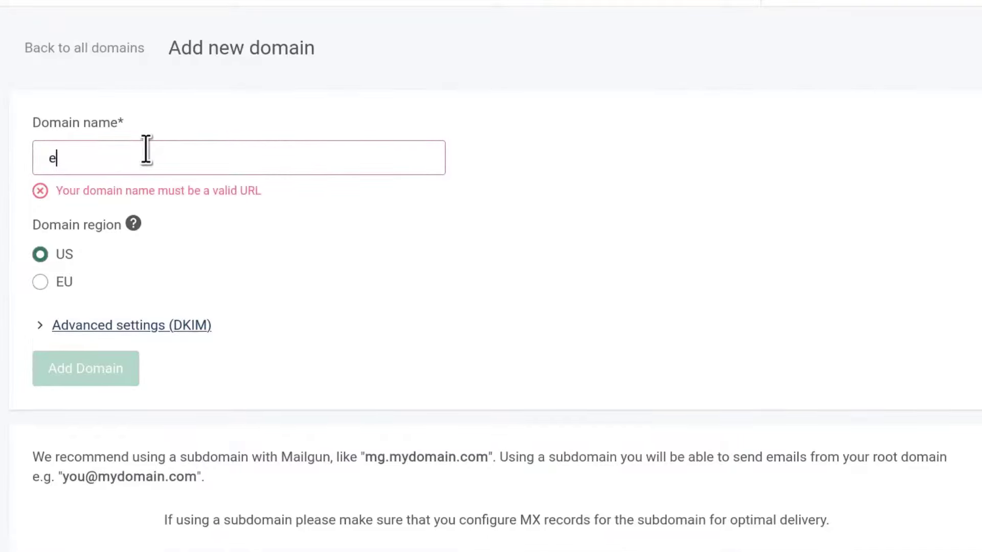
{"action": "type", "text": "xample.com"}
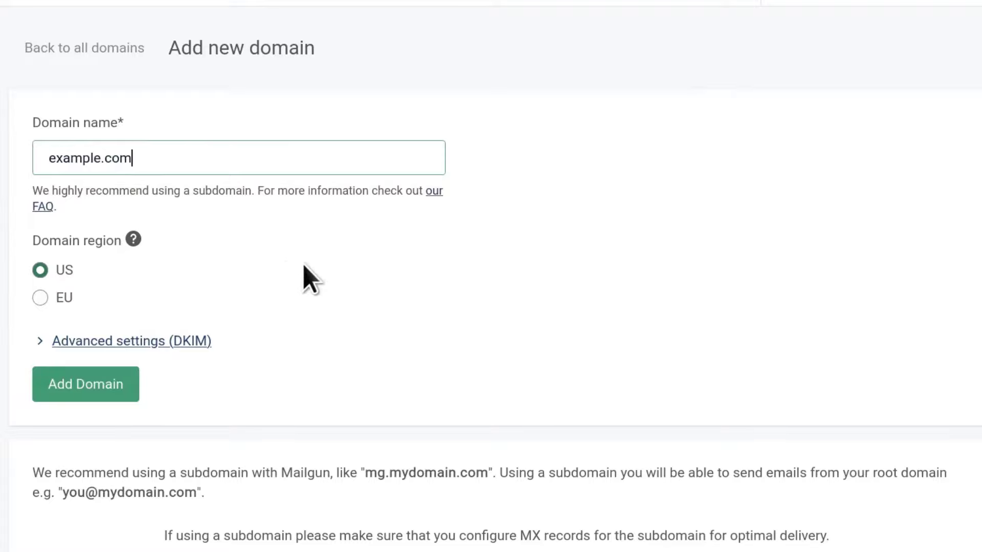
{"action": "scroll", "coordinate": [241, 286], "scroll_direction": "down", "scroll_amount": 2}
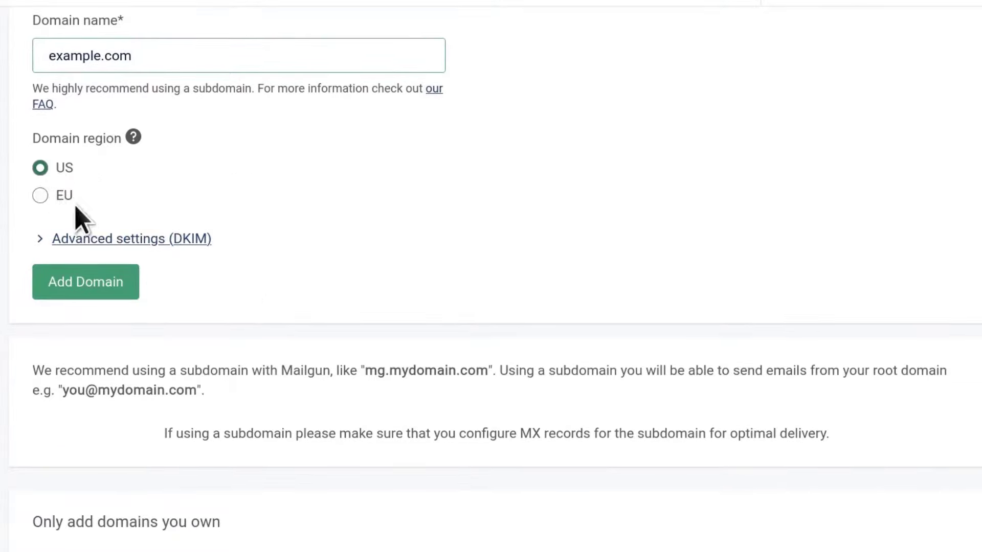
{"action": "left_click", "coordinate": [90, 287]}
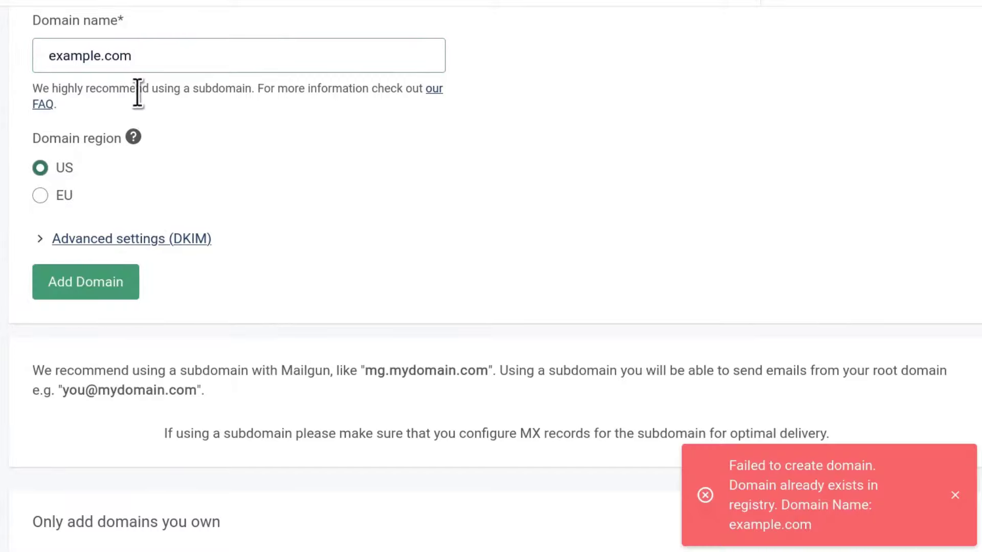
Step: Change the domain name to example0.com, add the domain, and dismiss the failure notice
{"action": "left_click", "coordinate": [102, 55]}
{"action": "left_click", "coordinate": [111, 287]}
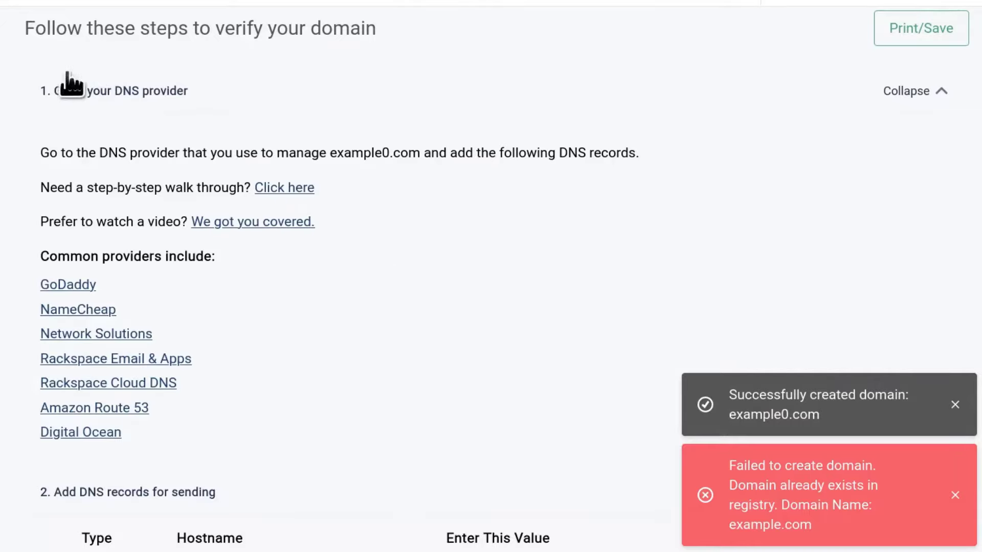
{"action": "scroll", "coordinate": [248, 254], "scroll_direction": "down", "scroll_amount": 4}
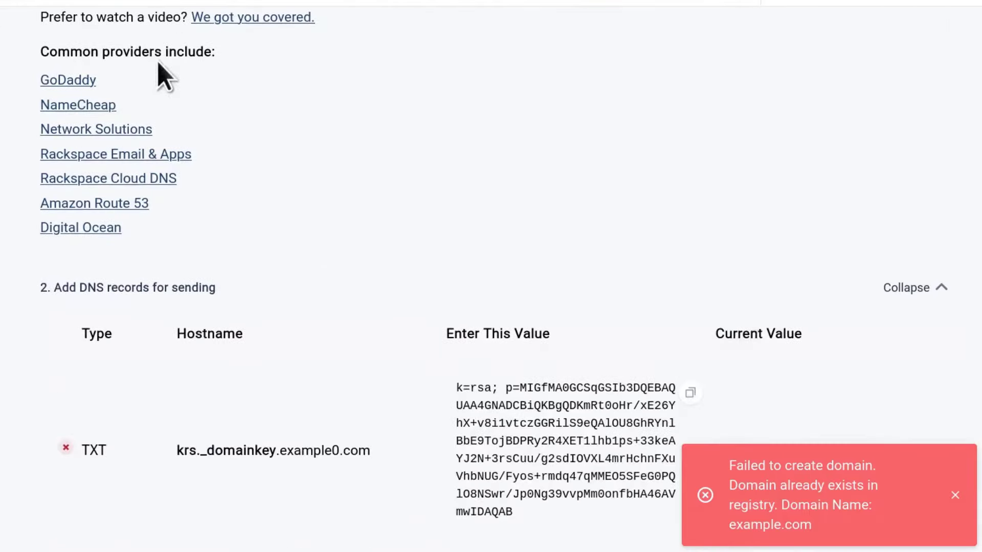
{"action": "left_click", "coordinate": [955, 495]}
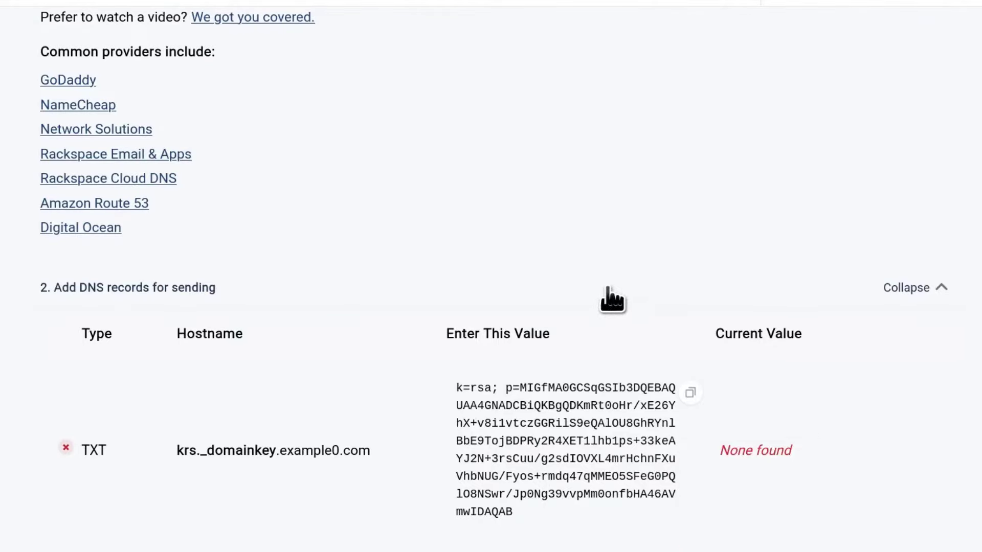
Step: Examine the DNS records listed for sending, receiving and tracking with example0.com, and the verification instructions
{"action": "scroll", "coordinate": [213, 208], "scroll_direction": "down", "scroll_amount": 6}
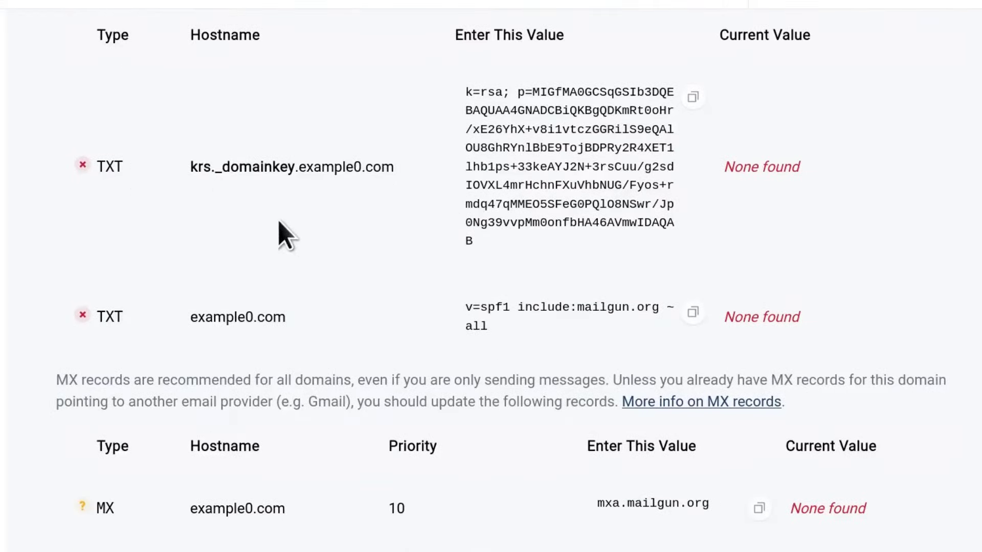
{"action": "scroll", "coordinate": [123, 307], "scroll_direction": "down", "scroll_amount": 4}
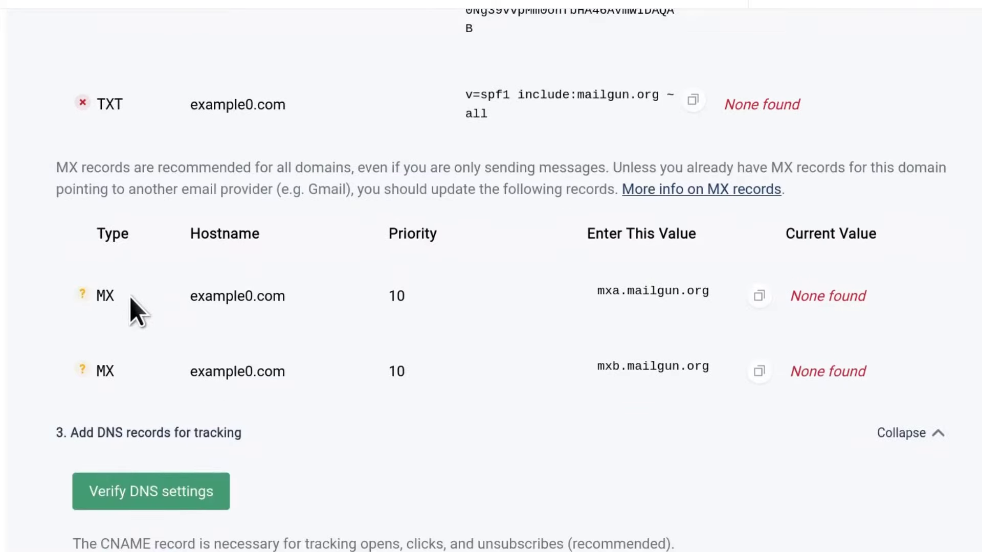
{"action": "scroll", "coordinate": [182, 366], "scroll_direction": "down", "scroll_amount": 6}
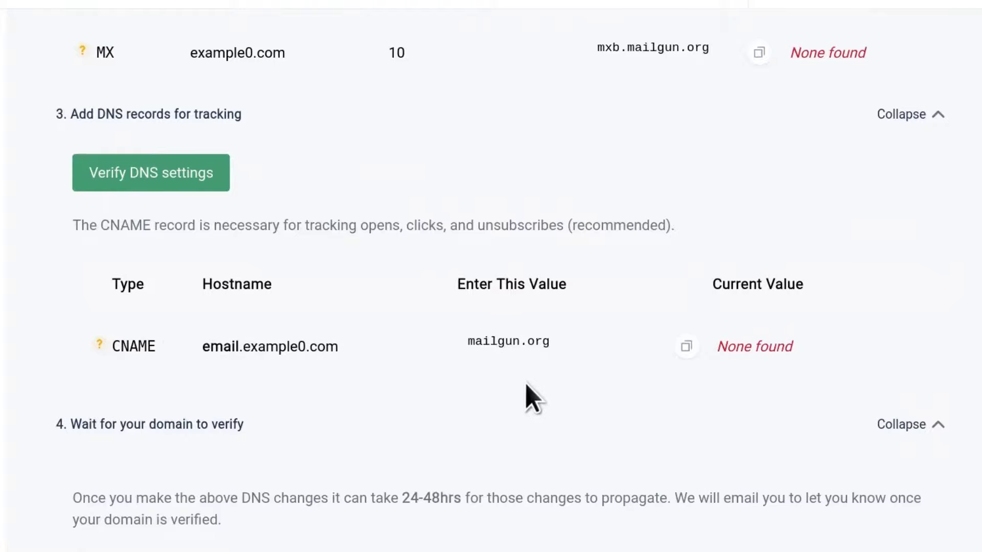
{"action": "scroll", "coordinate": [781, 352], "scroll_direction": "up", "scroll_amount": 8}
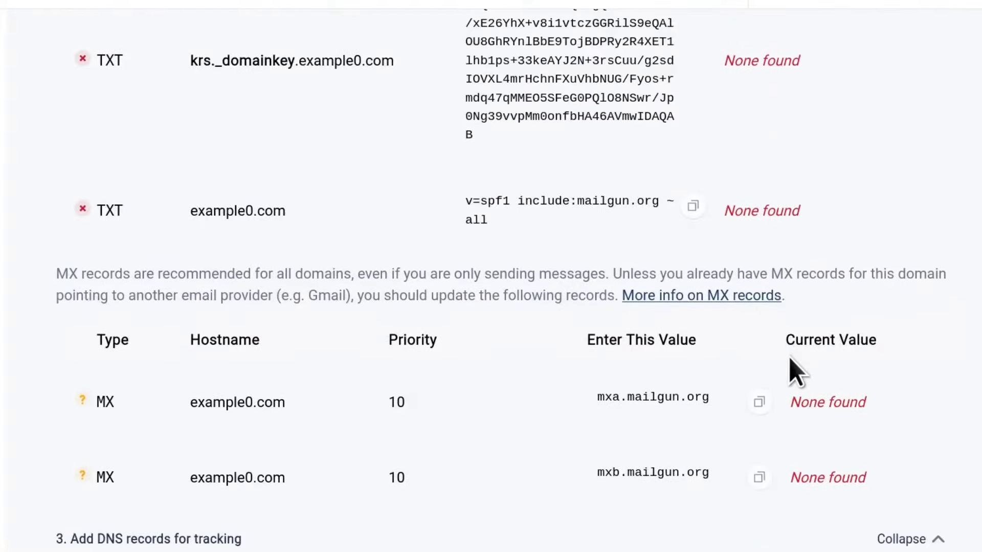
{"action": "scroll", "coordinate": [791, 362], "scroll_direction": "up", "scroll_amount": 8}
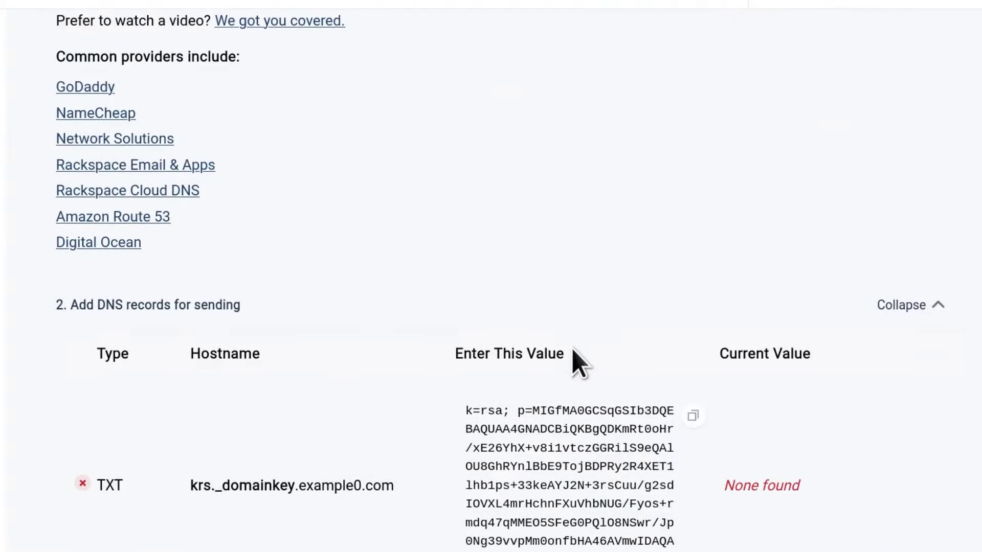
{"action": "scroll", "coordinate": [578, 361], "scroll_direction": "down", "scroll_amount": 15}
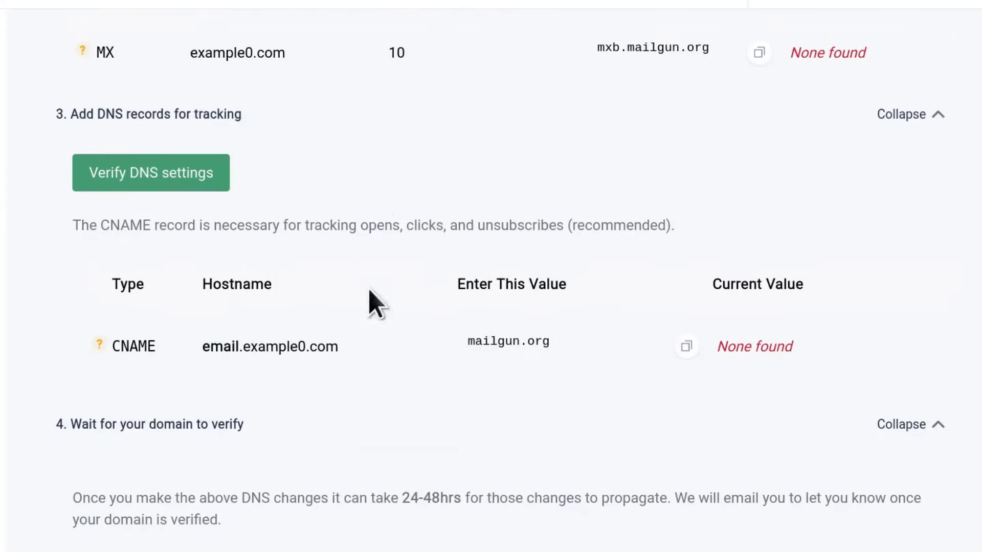
{"action": "scroll", "coordinate": [408, 379], "scroll_direction": "up", "scroll_amount": 20}
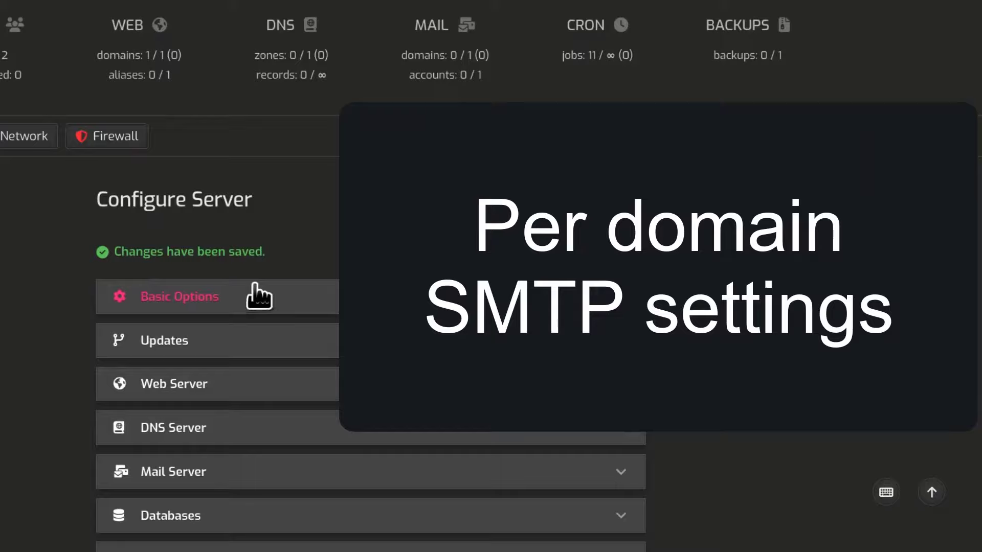
Step: Switch to Hestia and review the Global SMTP Relay settings in the Mail Server section of the server configuration
{"action": "scroll", "coordinate": [256, 291], "scroll_direction": "down", "scroll_amount": 2}
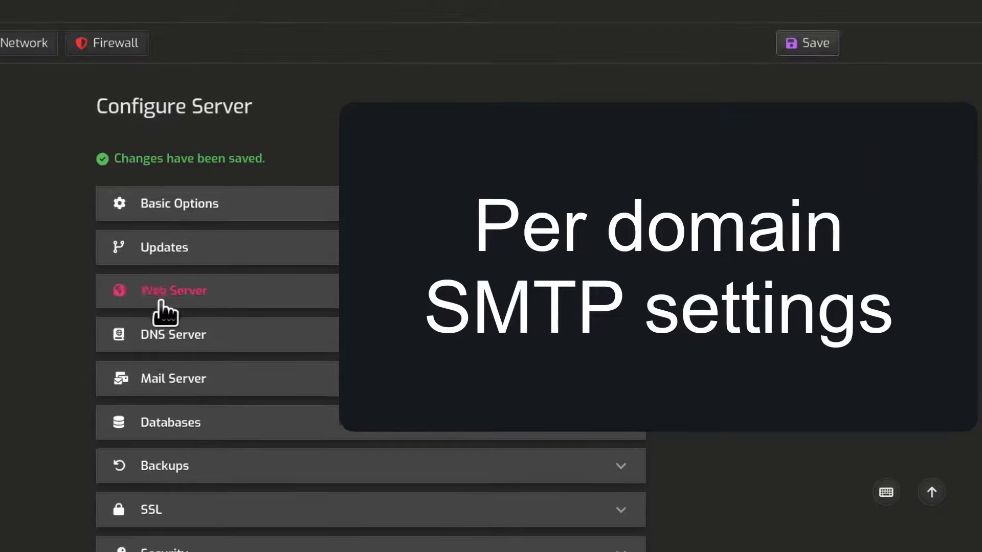
{"action": "scroll", "coordinate": [164, 313], "scroll_direction": "down", "scroll_amount": 2}
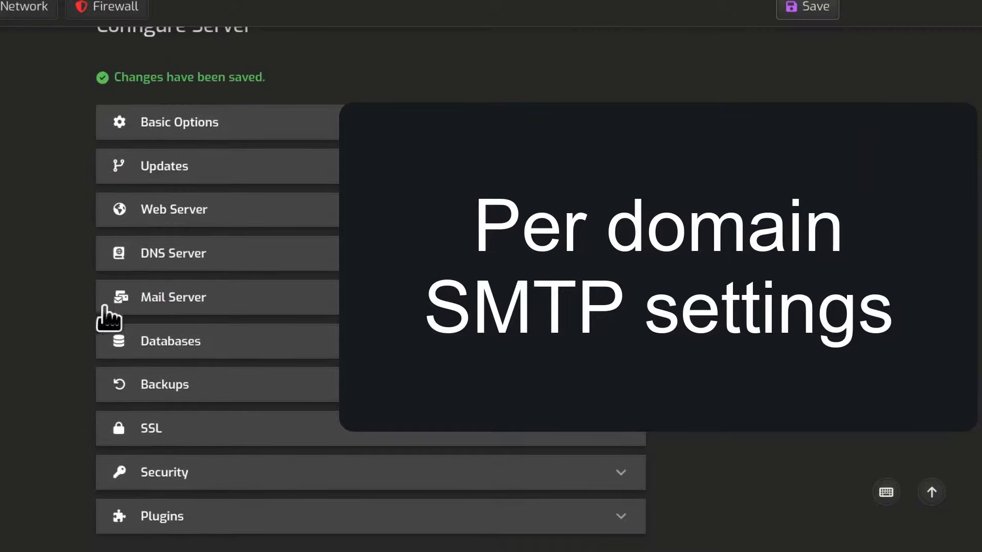
{"action": "left_click", "coordinate": [325, 308]}
{"action": "scroll", "coordinate": [230, 218], "scroll_direction": "down", "scroll_amount": 8}
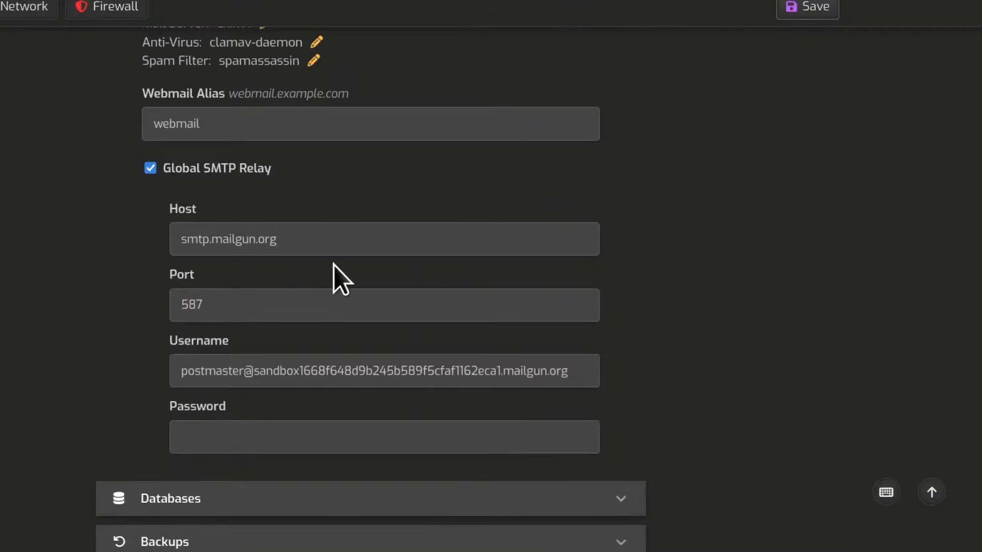
{"action": "scroll", "coordinate": [333, 278], "scroll_direction": "up", "scroll_amount": 10}
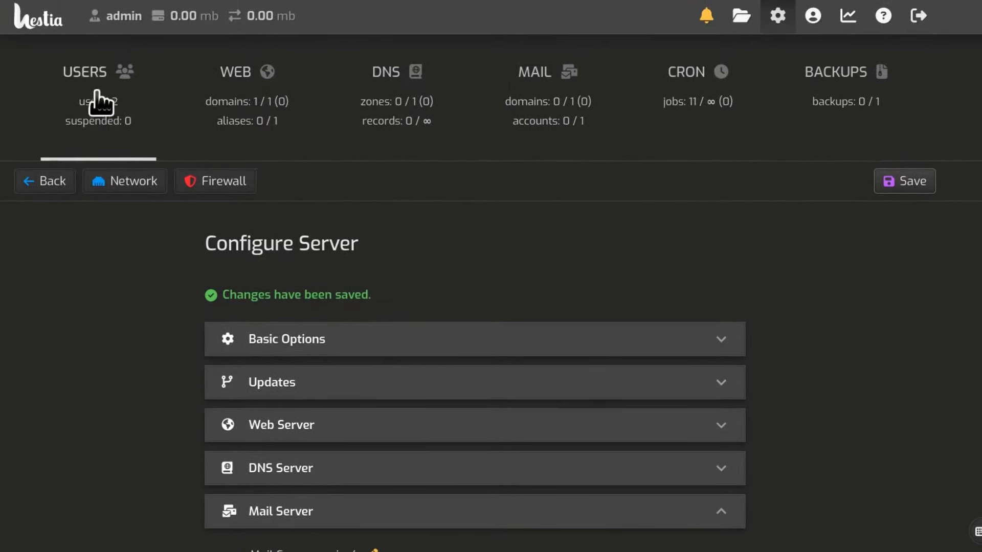
Step: Switch from the admin account to the AdminUser account through the user list and show its mail domains
{"action": "left_click", "coordinate": [88, 77]}
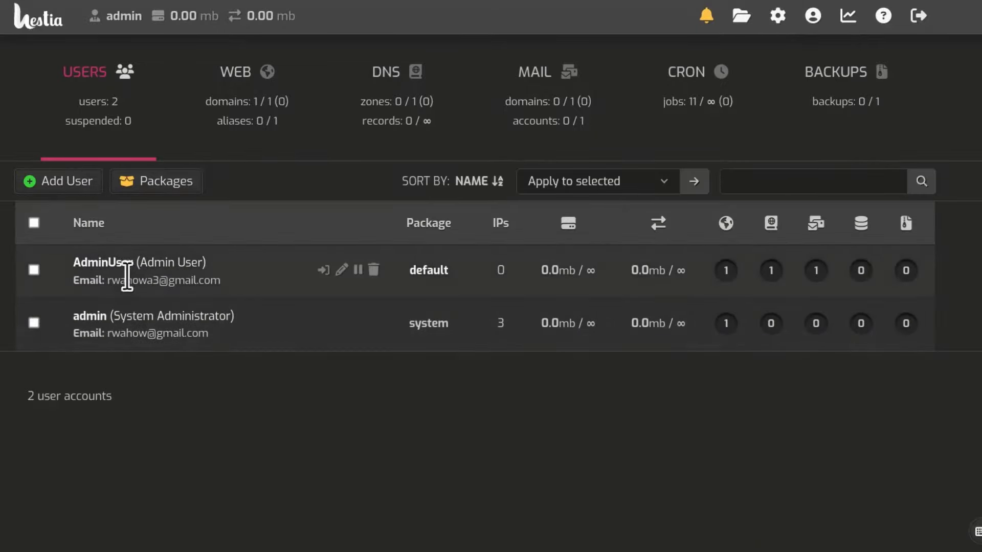
{"action": "left_click", "coordinate": [101, 269]}
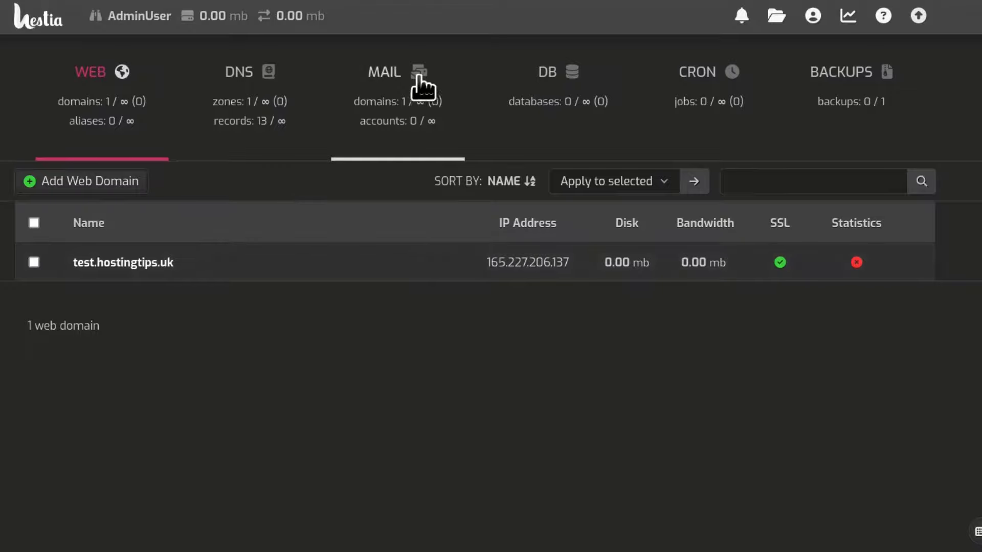
{"action": "left_click", "coordinate": [391, 81]}
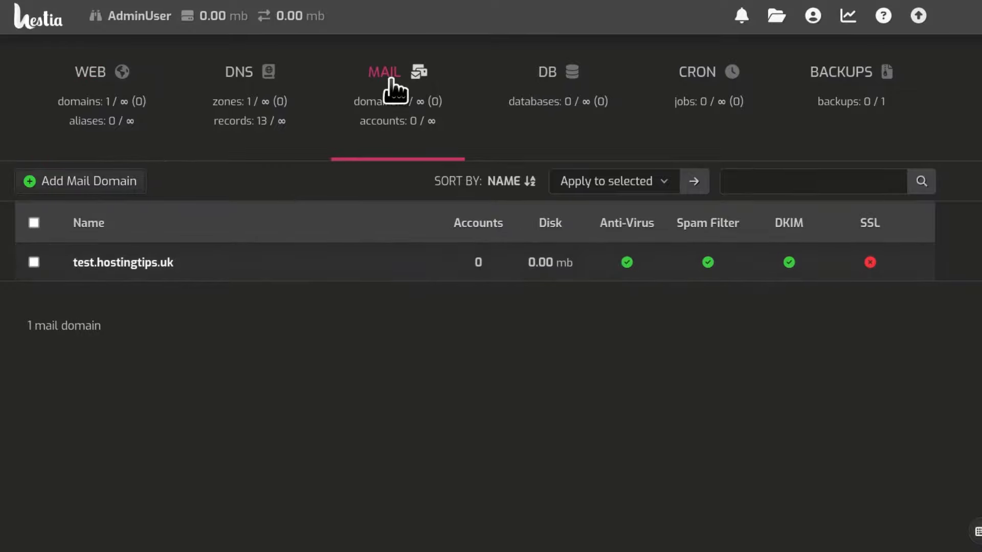
Step: Examine the SMTP Relay fields offered for a new mail domain and return to the mail domain list without saving
{"action": "left_click", "coordinate": [82, 184]}
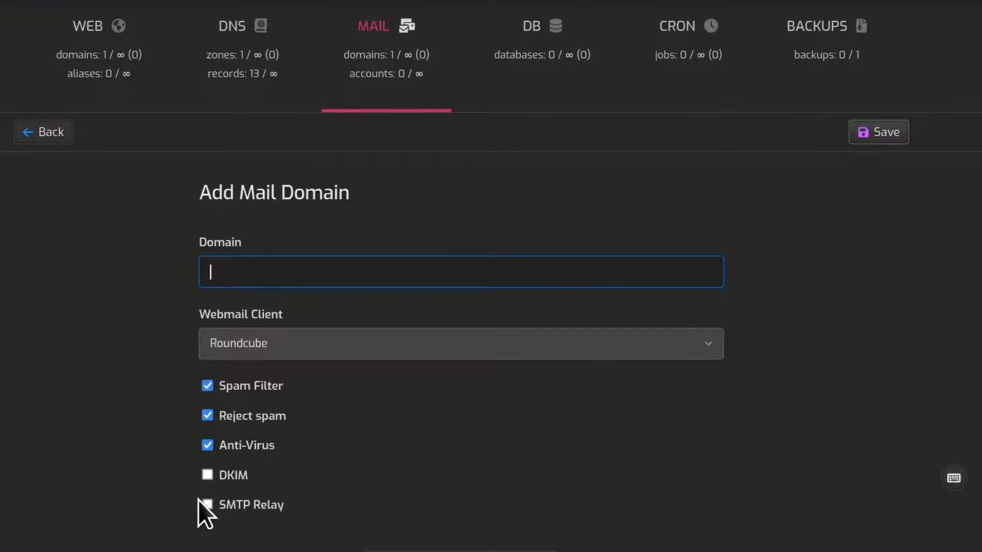
{"action": "left_click", "coordinate": [207, 504]}
{"action": "scroll", "coordinate": [314, 497], "scroll_direction": "down", "scroll_amount": 5}
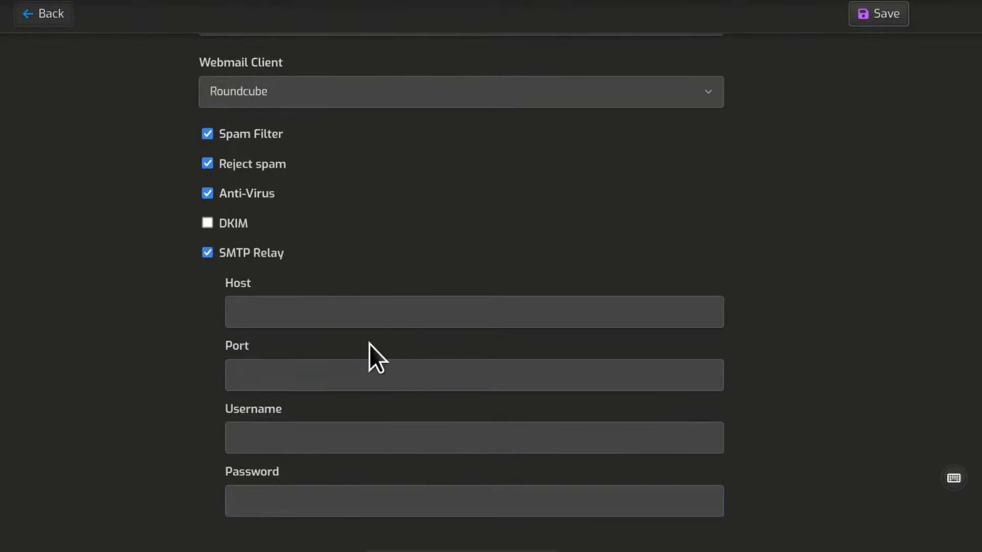
{"action": "scroll", "coordinate": [369, 345], "scroll_direction": "up", "scroll_amount": 5}
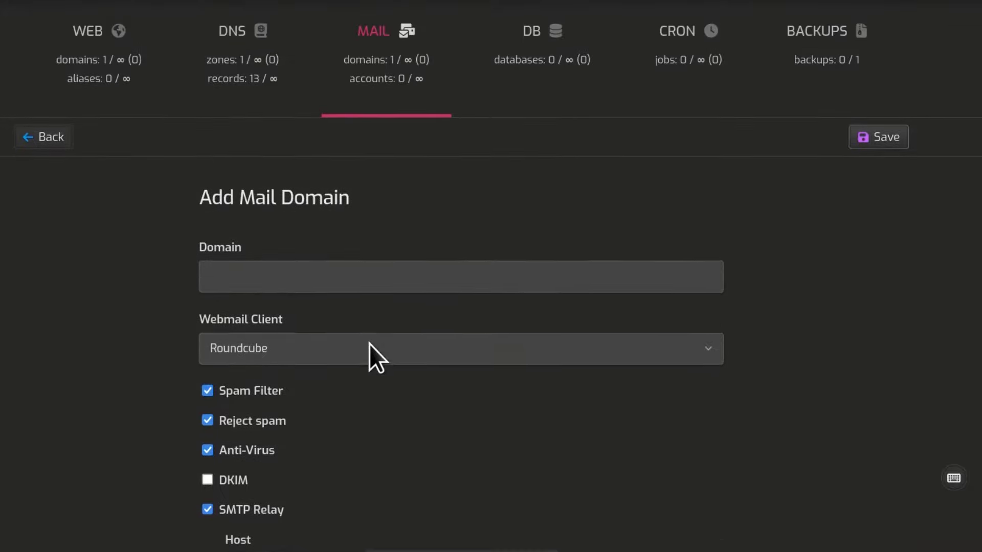
{"action": "left_click", "coordinate": [378, 39]}
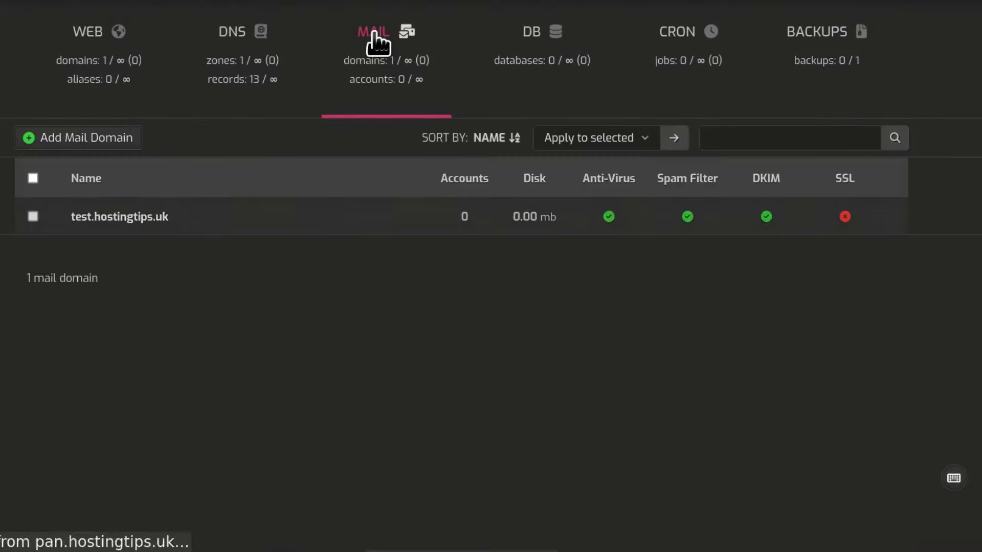
Step: Open the mail domain test.hostingtips.uk for editing and enable SMTP Relay for it
{"action": "left_click", "coordinate": [115, 217]}
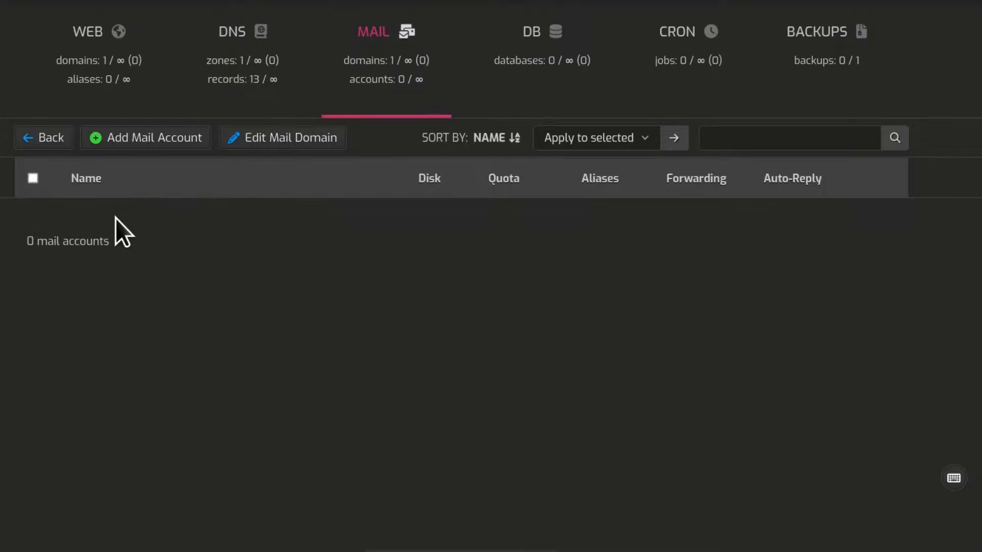
{"action": "left_click", "coordinate": [274, 139]}
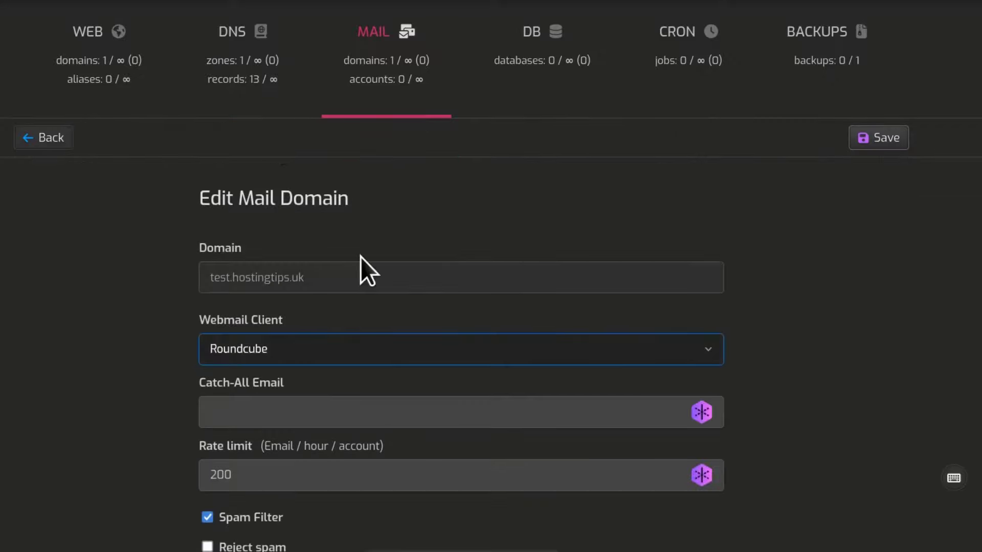
{"action": "scroll", "coordinate": [389, 282], "scroll_direction": "down", "scroll_amount": 3}
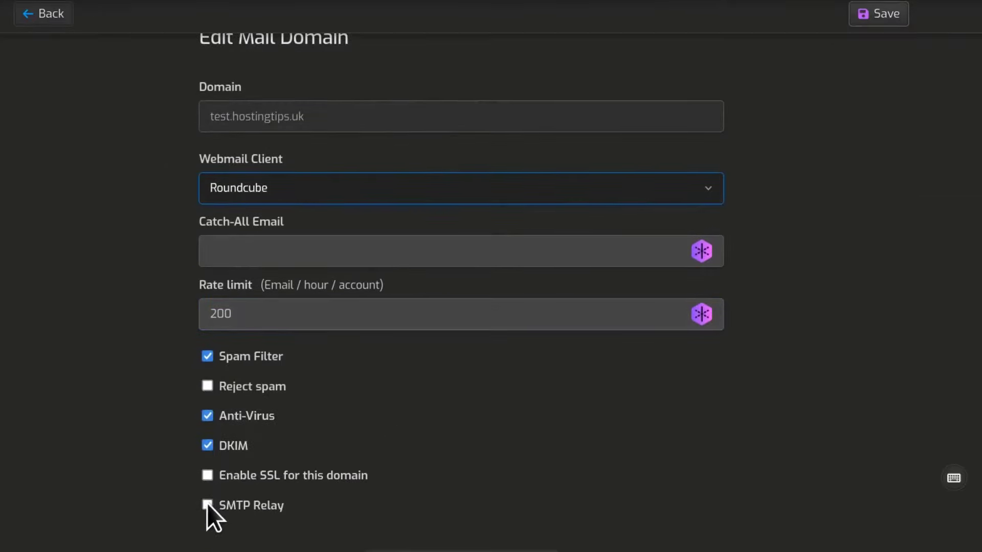
{"action": "left_click", "coordinate": [207, 505]}
{"action": "scroll", "coordinate": [783, 327], "scroll_direction": "down", "scroll_amount": 5}
Step: Review the mail domain's settings and its SMTP relay Host, Port, Username and Password fields
{"action": "left_click", "coordinate": [425, 363]}
{"action": "left_click", "coordinate": [264, 310]}
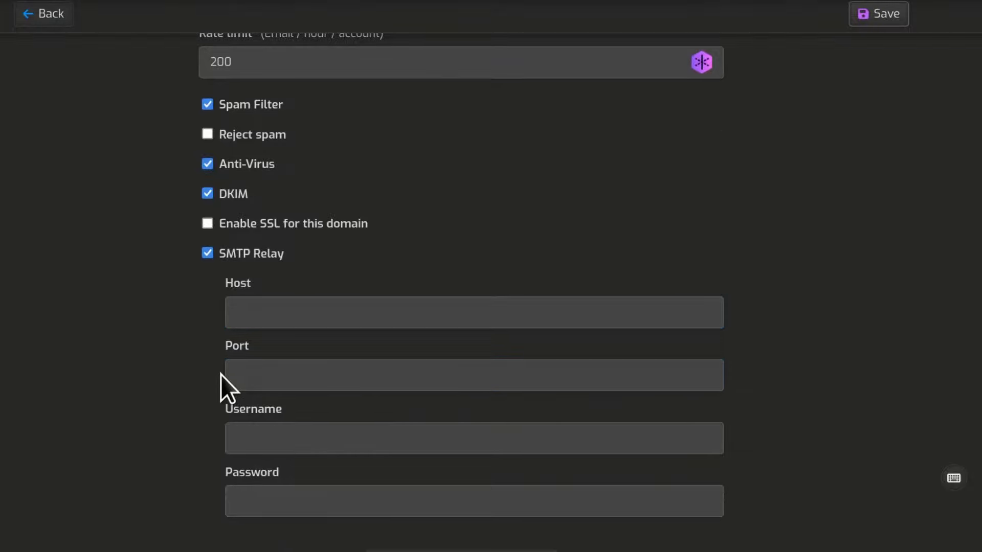
{"action": "left_click", "coordinate": [239, 312]}
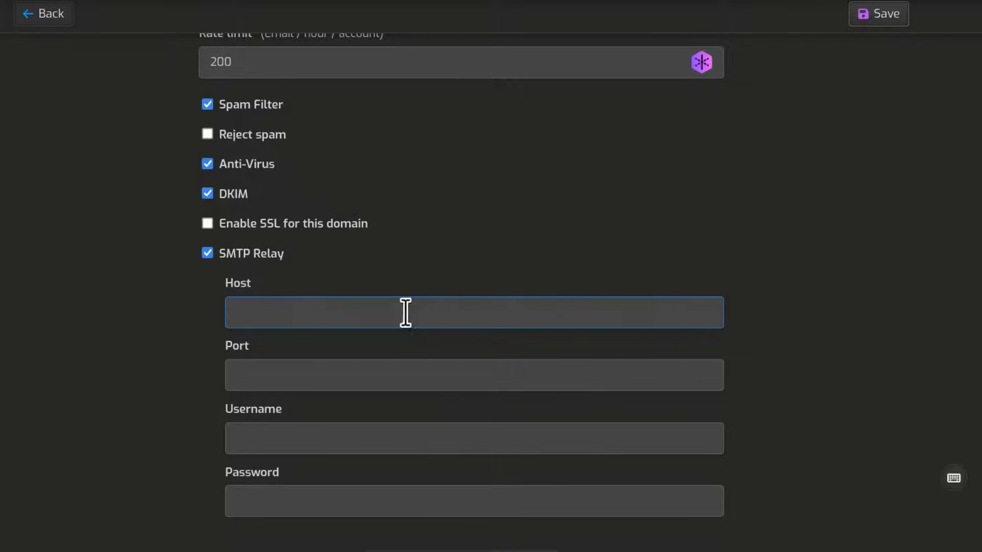
{"action": "key", "text": "Tab"}
{"action": "key", "text": "Tab"}
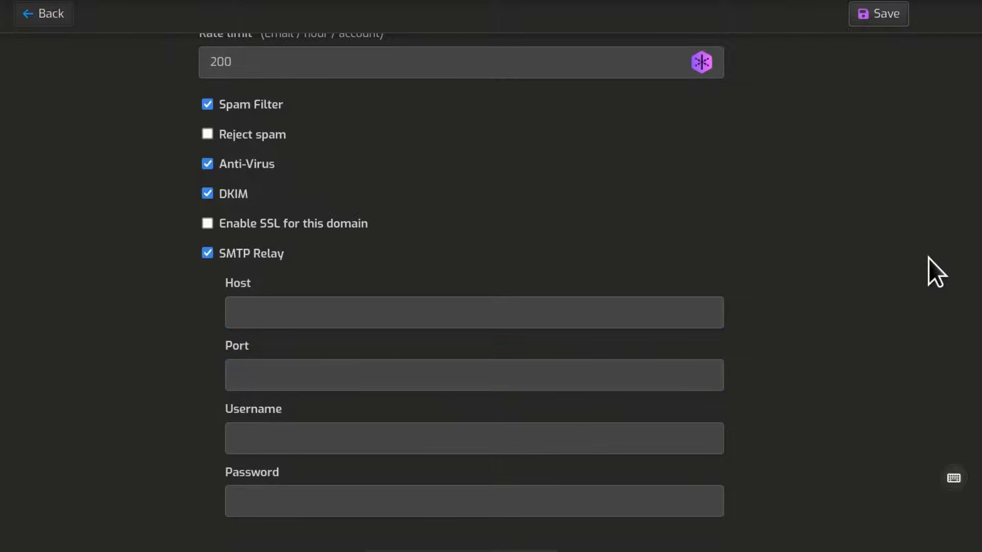
{"action": "scroll", "coordinate": [928, 259], "scroll_direction": "up", "scroll_amount": 8}
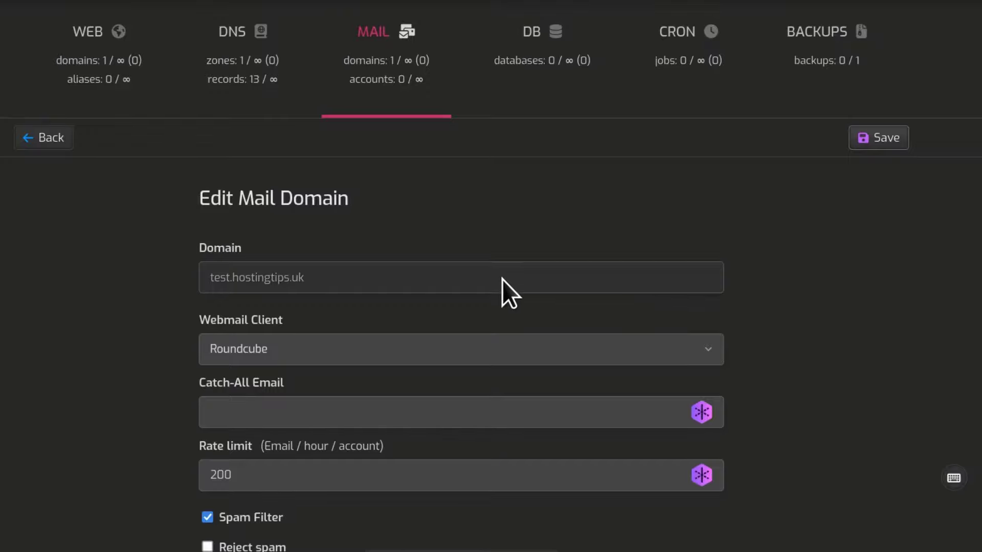
{"action": "scroll", "coordinate": [503, 247], "scroll_direction": "down", "scroll_amount": 8}
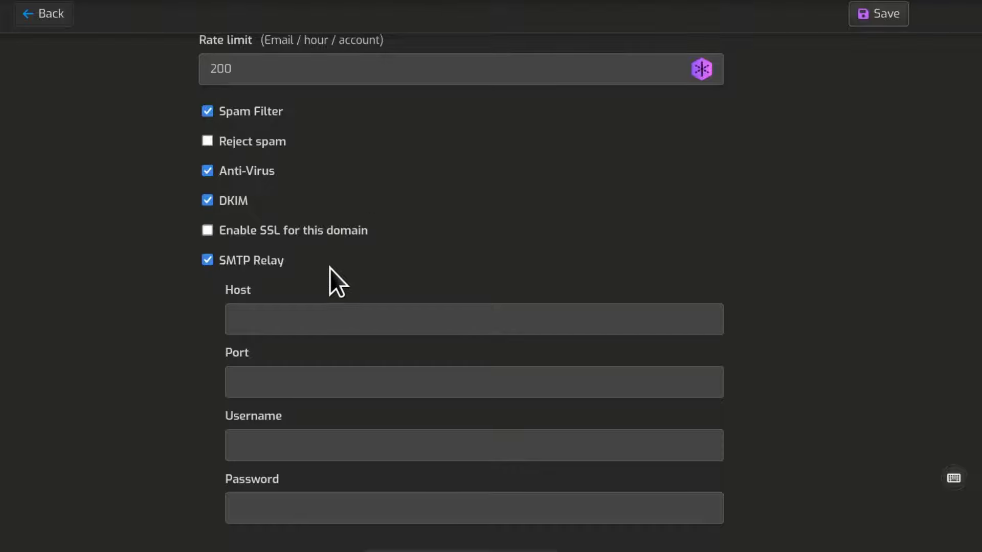
{"action": "scroll", "coordinate": [361, 291], "scroll_direction": "down", "scroll_amount": 1}
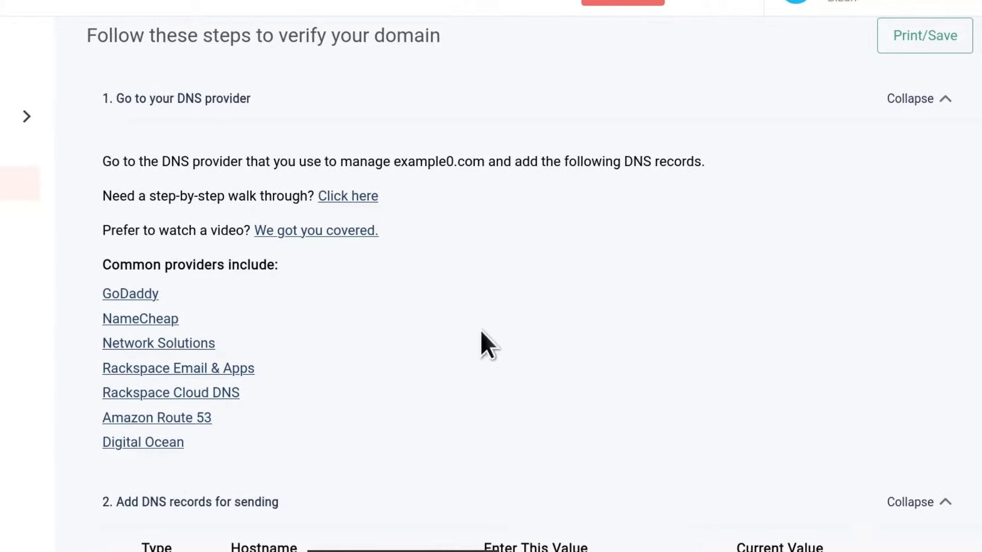
Step: Review the DNS verification steps for example0.com in Mailgun again and return to the mail domain settings in Hestia
{"action": "scroll", "coordinate": [279, 338], "scroll_direction": "down", "scroll_amount": 10}
{"action": "scroll", "coordinate": [279, 338], "scroll_direction": "down", "scroll_amount": 5}
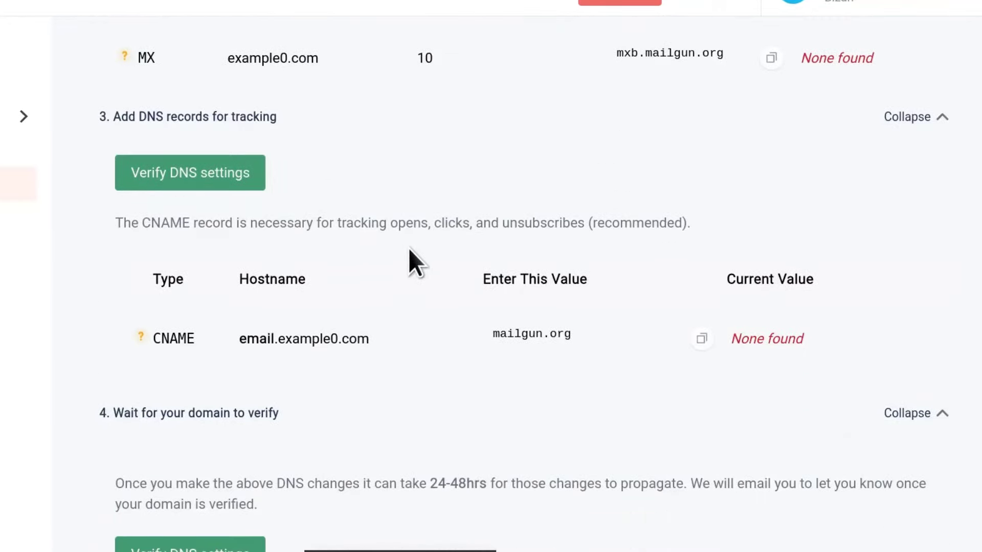
{"action": "scroll", "coordinate": [408, 249], "scroll_direction": "up", "scroll_amount": 15}
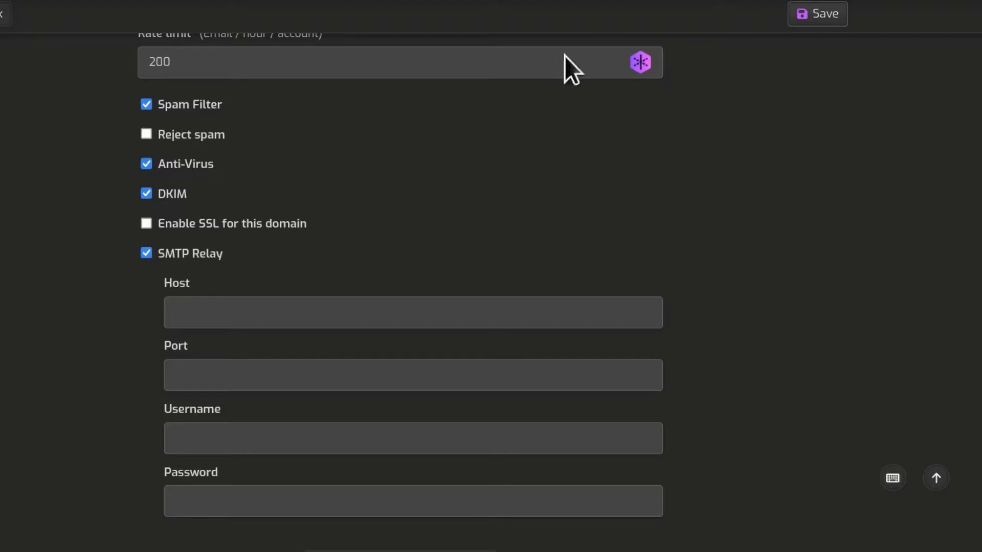
{"action": "scroll", "coordinate": [348, 296], "scroll_direction": "up", "scroll_amount": 8}
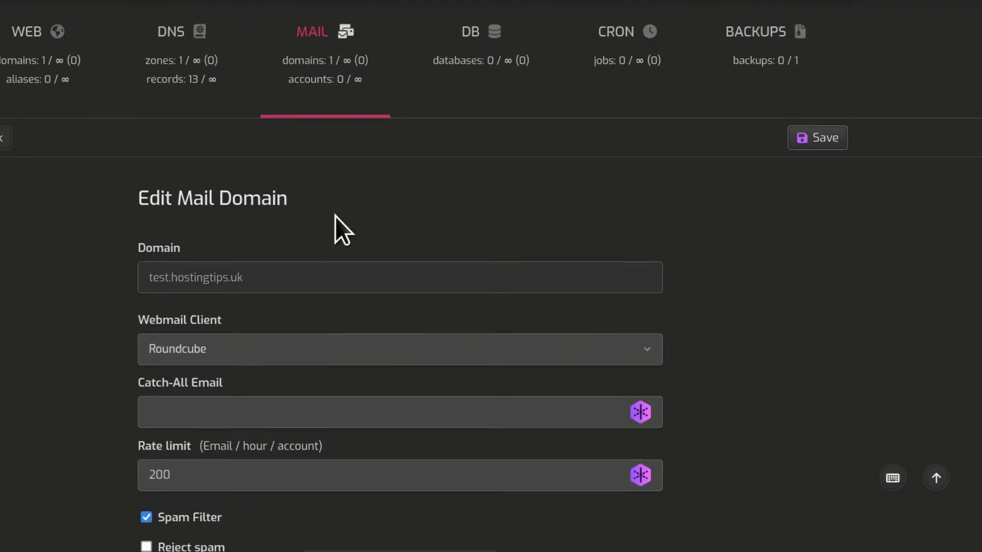